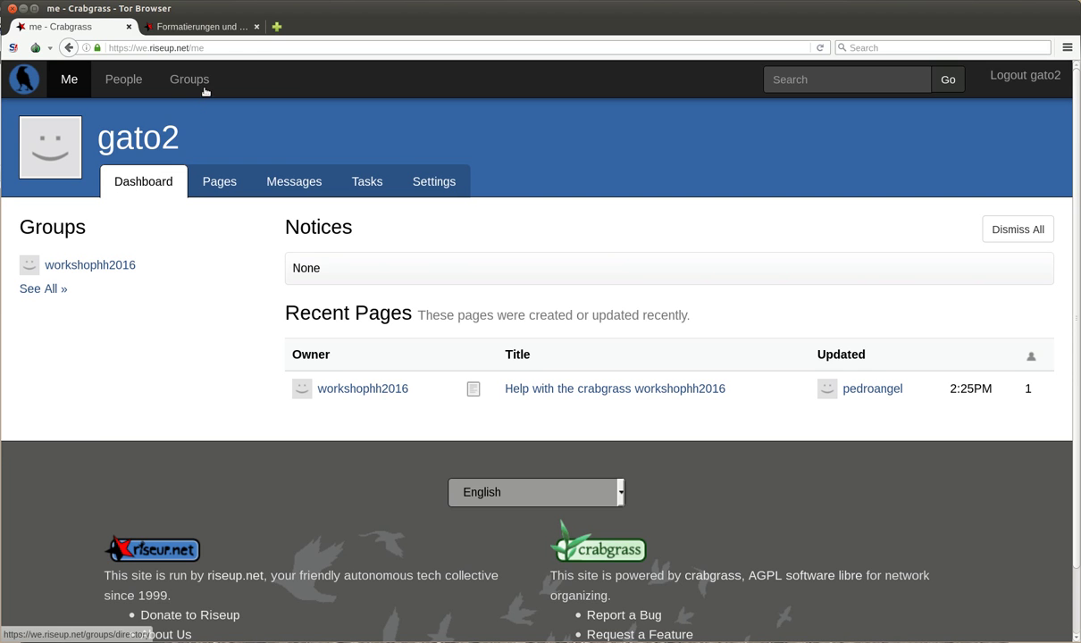
Open the workshophh2016 group from Groups and go to its Settings > Structure page.
{"action": "mouse_move", "coordinate": [204, 91]}
{"action": "left_click", "coordinate": [197, 141]}
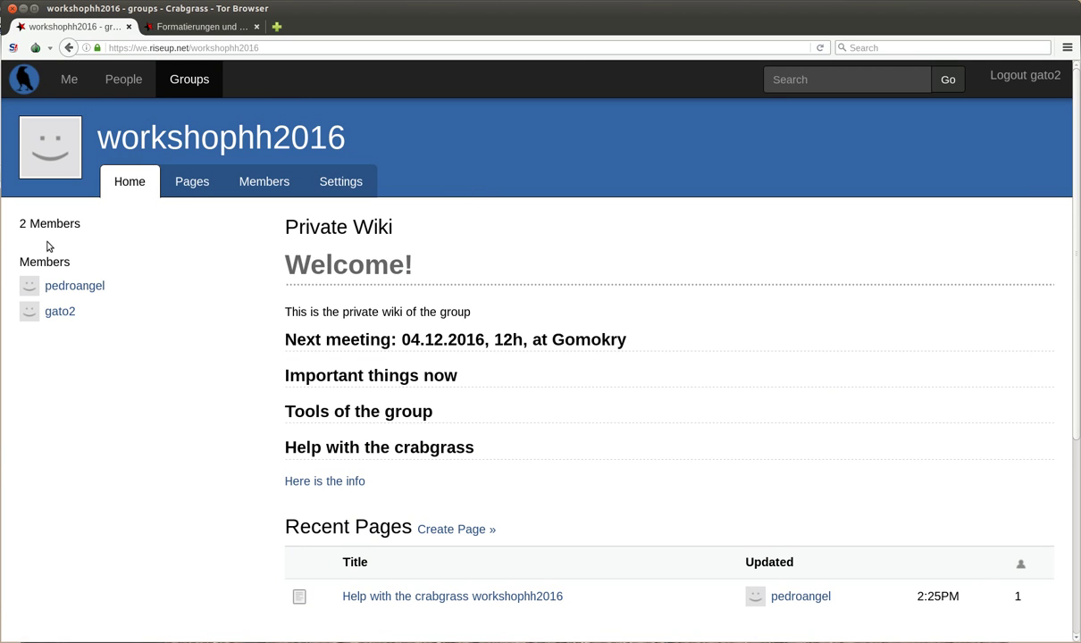
{"action": "left_click", "coordinate": [342, 182]}
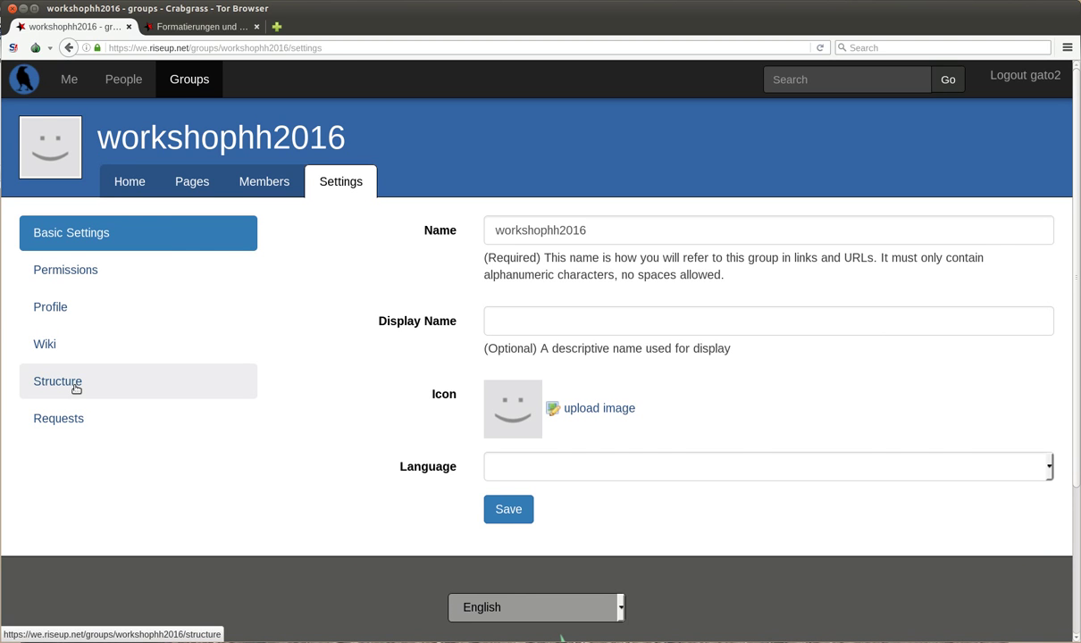
{"action": "left_click", "coordinate": [76, 389]}
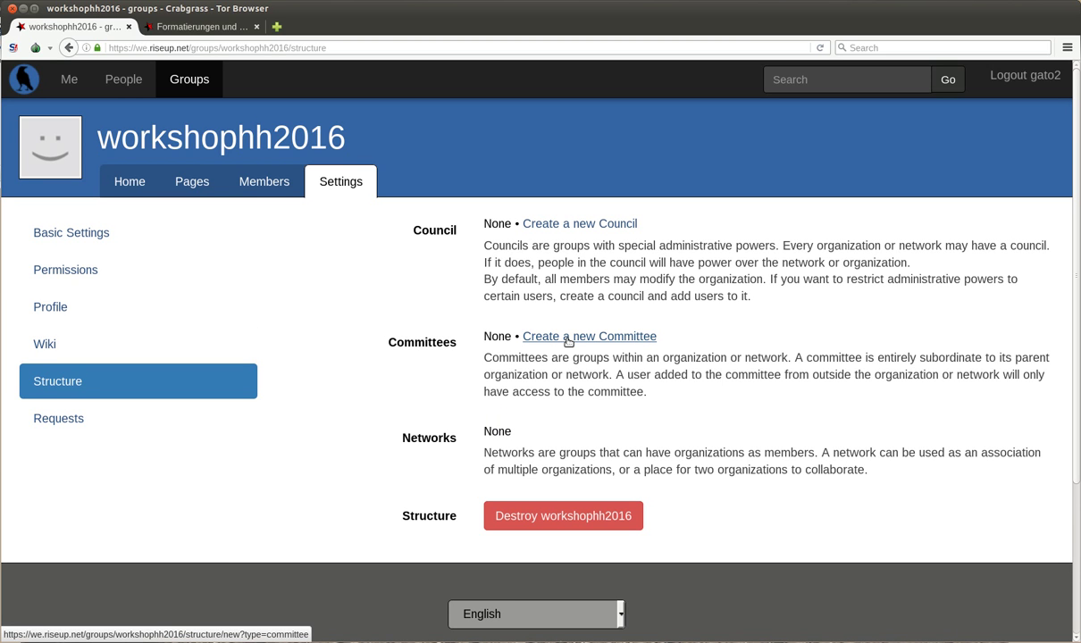
Create committee 'finances' with display name 'Finances' in workshophh2016.
{"action": "left_click", "coordinate": [568, 337]}
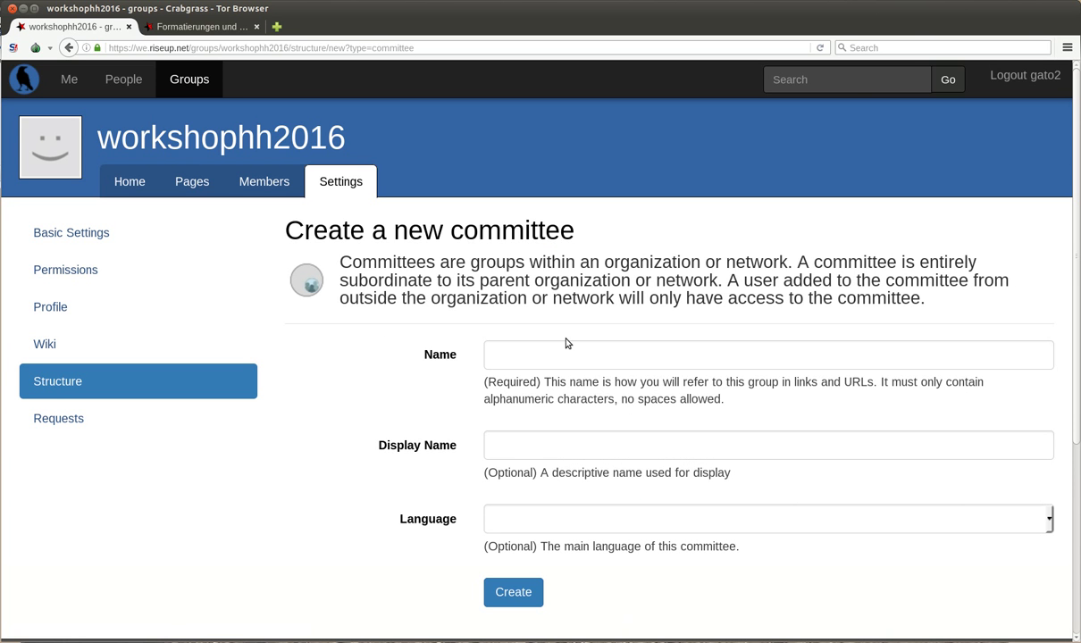
{"action": "left_click", "coordinate": [559, 362]}
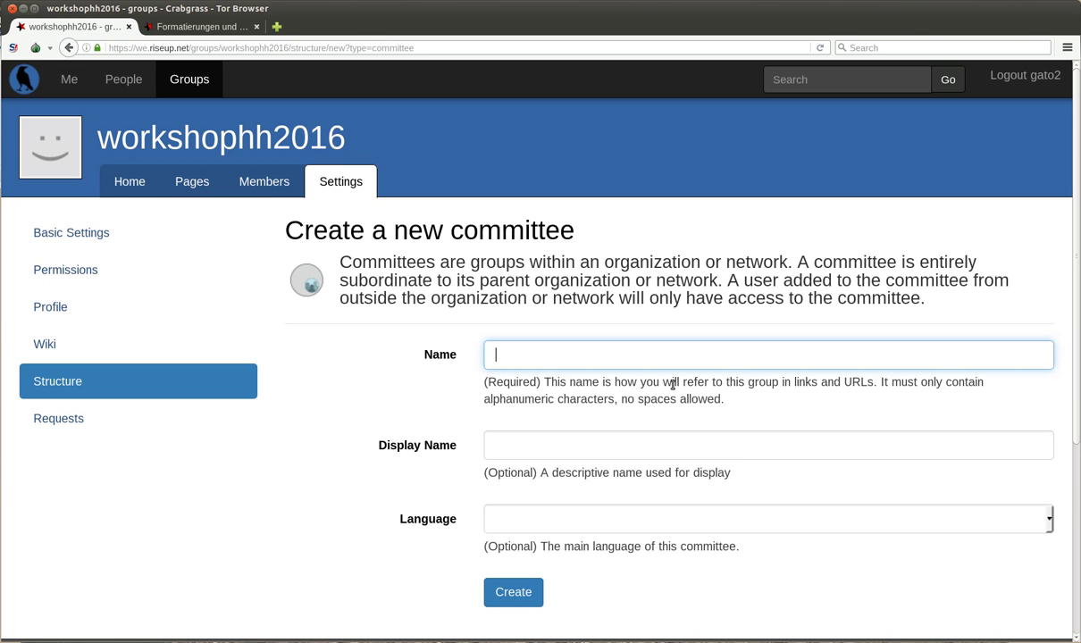
{"action": "type", "text": "finances"}
{"action": "left_click", "coordinate": [896, 445]}
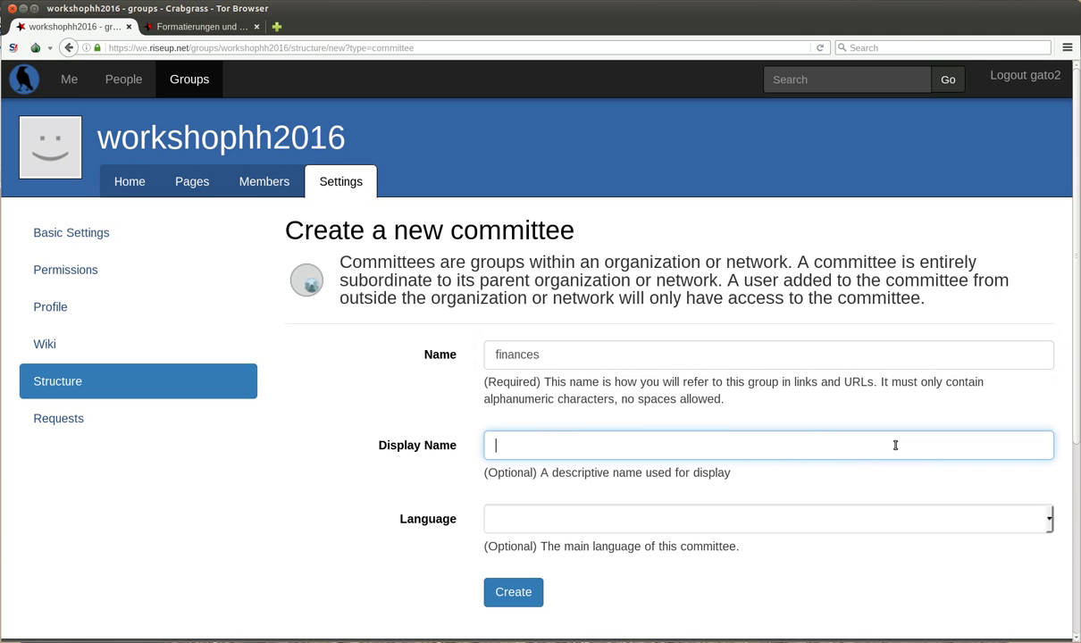
{"action": "type", "text": "Finances"}
{"action": "left_click", "coordinate": [502, 594]}
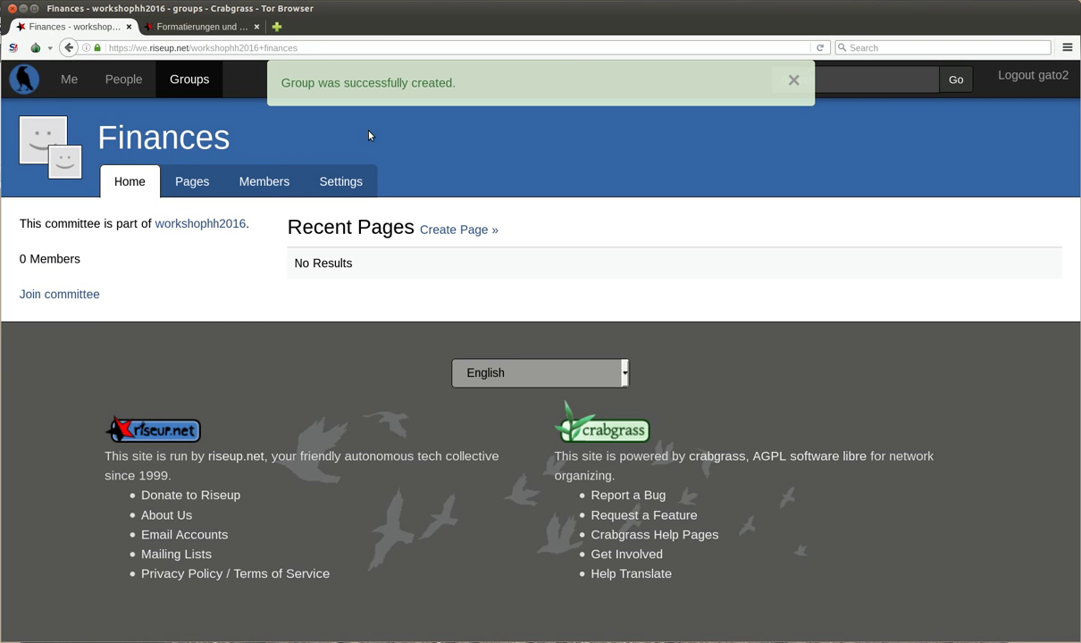
{"action": "left_click", "coordinate": [204, 224]}
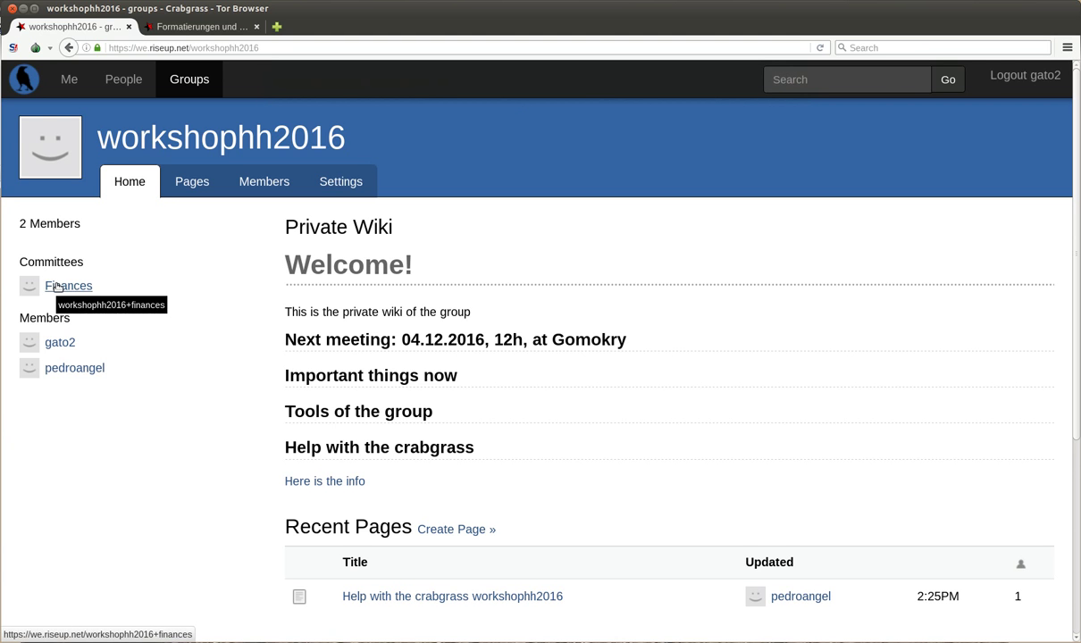
{"action": "left_click", "coordinate": [57, 287]}
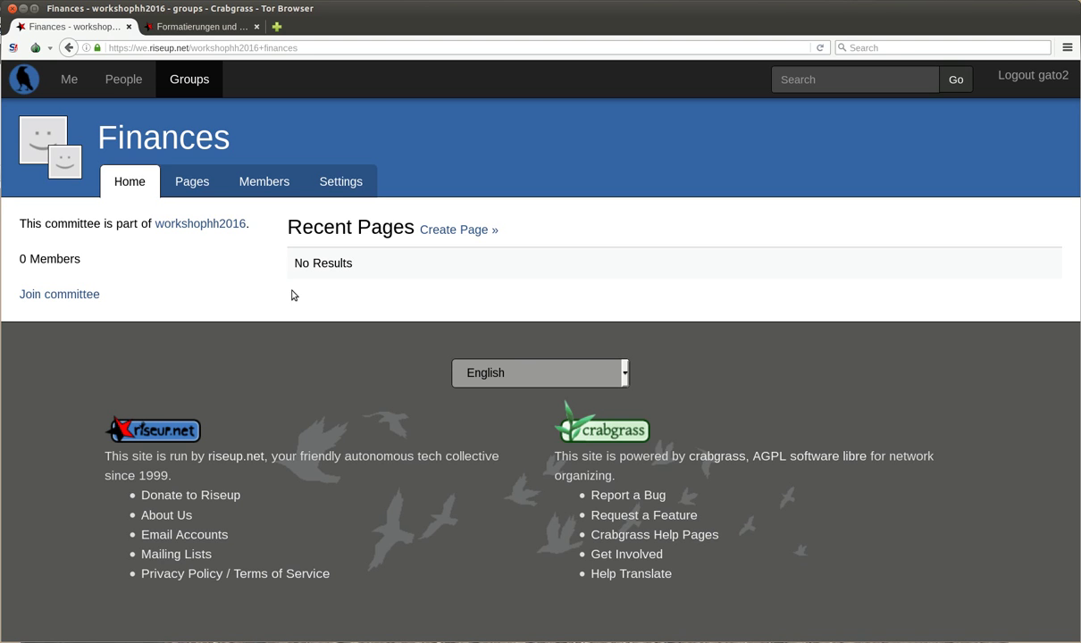
Join the Finances committee, then go back to the workshophh2016 group page.
{"action": "left_click", "coordinate": [84, 297]}
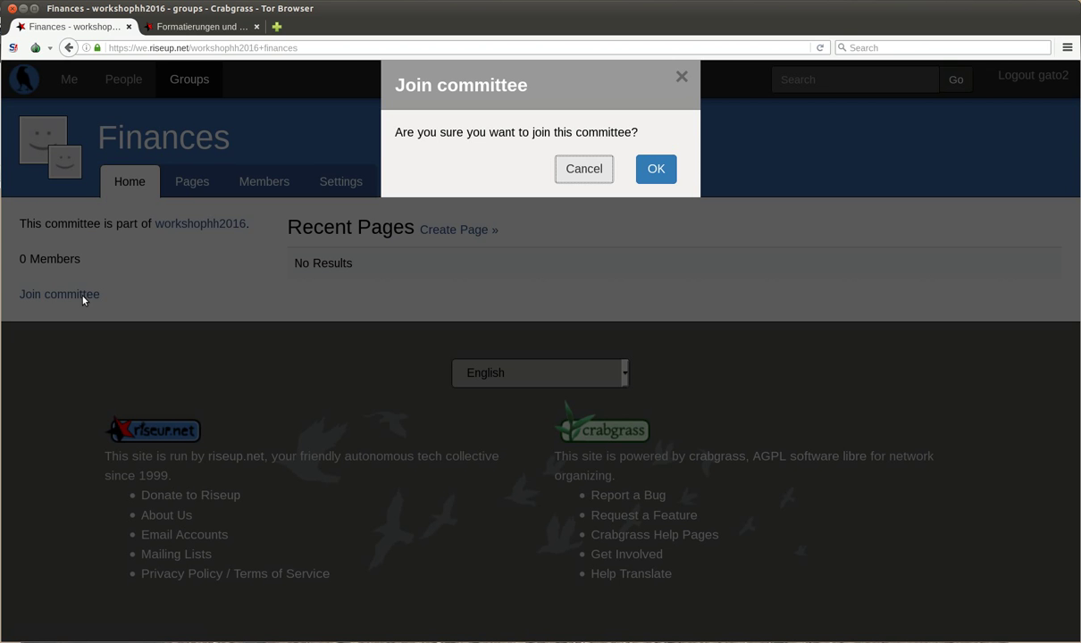
{"action": "left_click", "coordinate": [660, 173]}
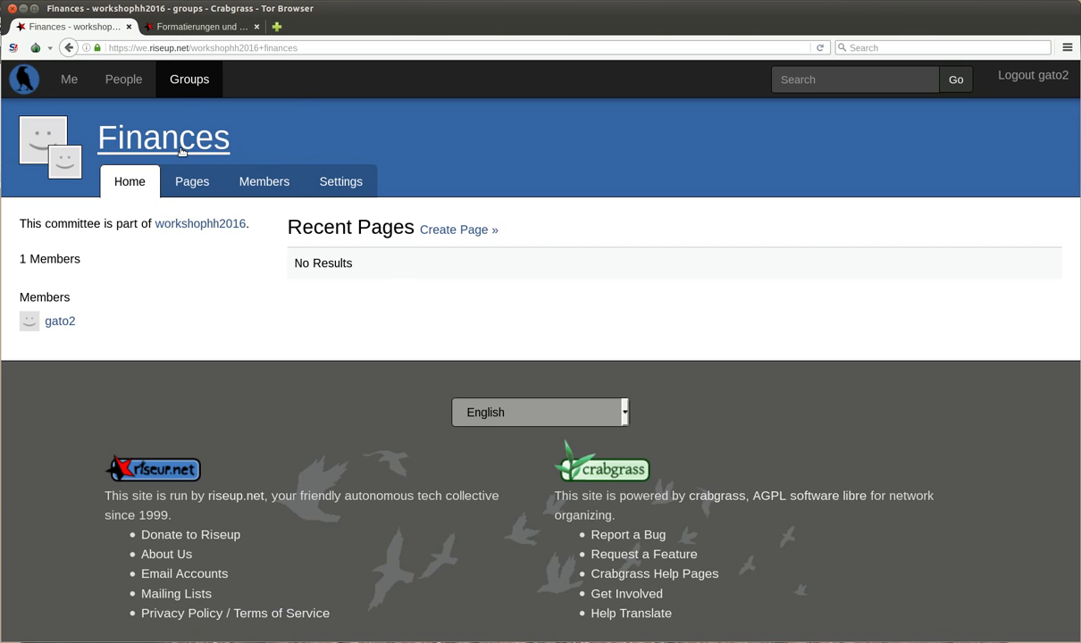
{"action": "mouse_move", "coordinate": [181, 79]}
{"action": "left_click", "coordinate": [220, 141]}
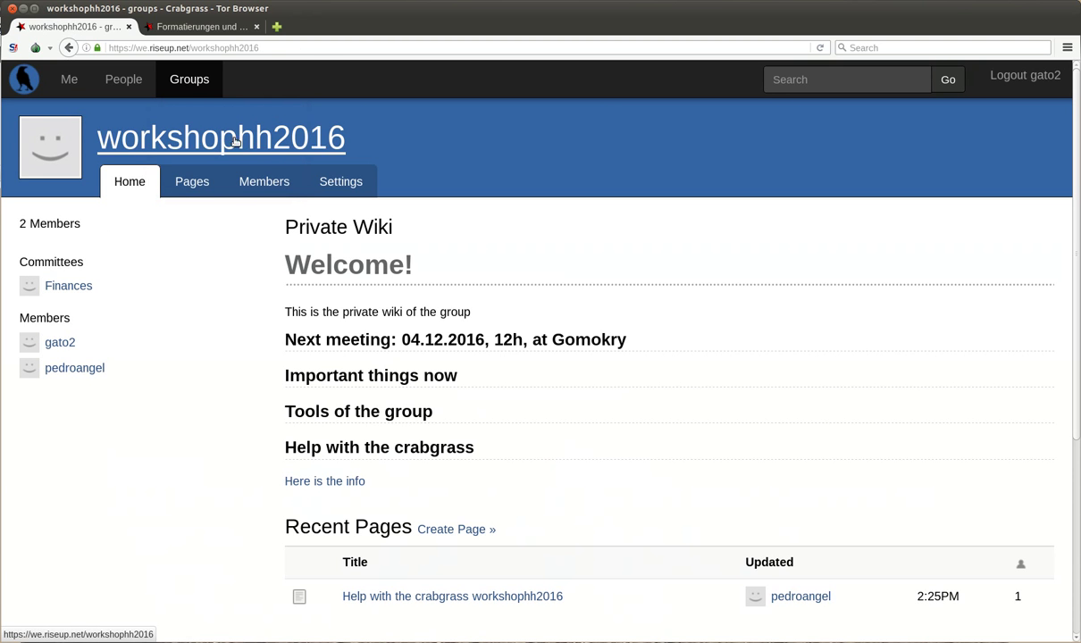
Open workshophh2016's Structure settings, now listing Finances, and read the Council description.
{"action": "left_click", "coordinate": [356, 183]}
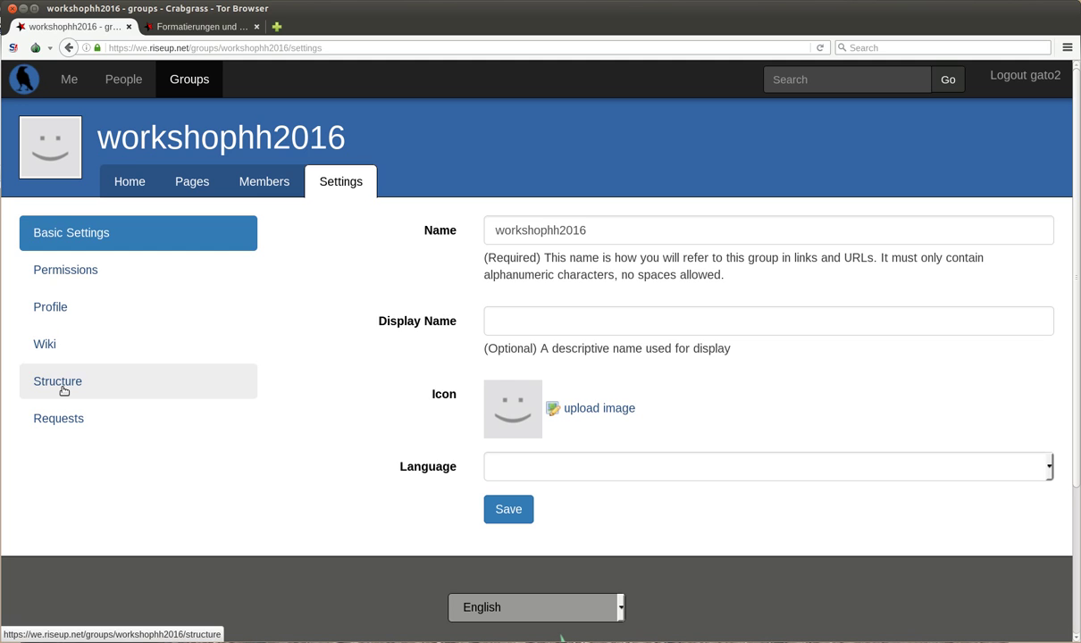
{"action": "left_click", "coordinate": [63, 388]}
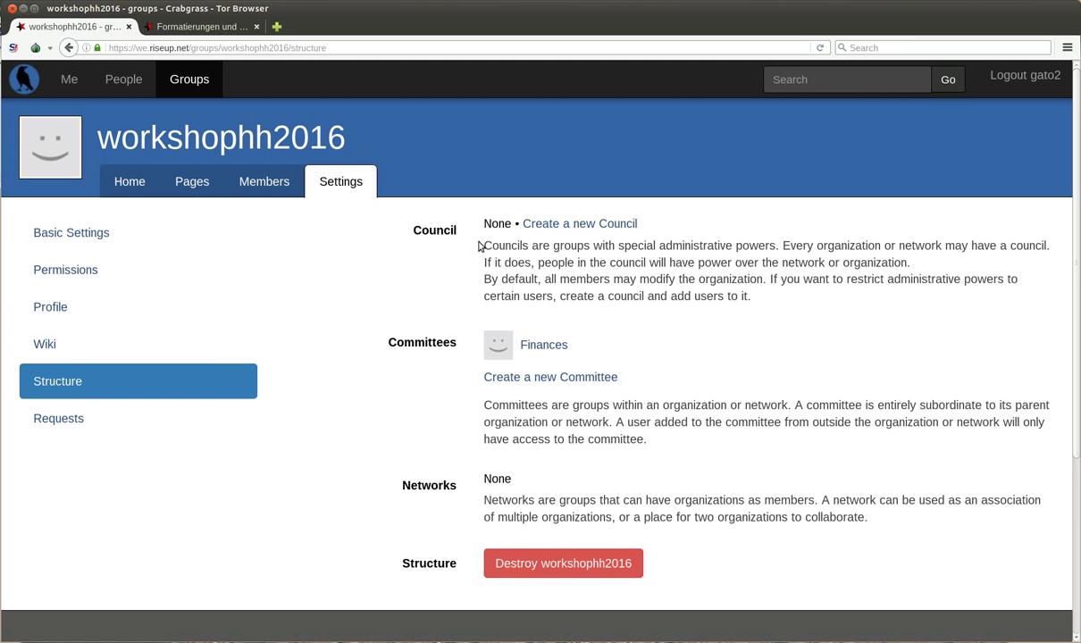
{"action": "left_click_drag", "start_coordinate": [481, 243], "coordinate": [772, 301]}
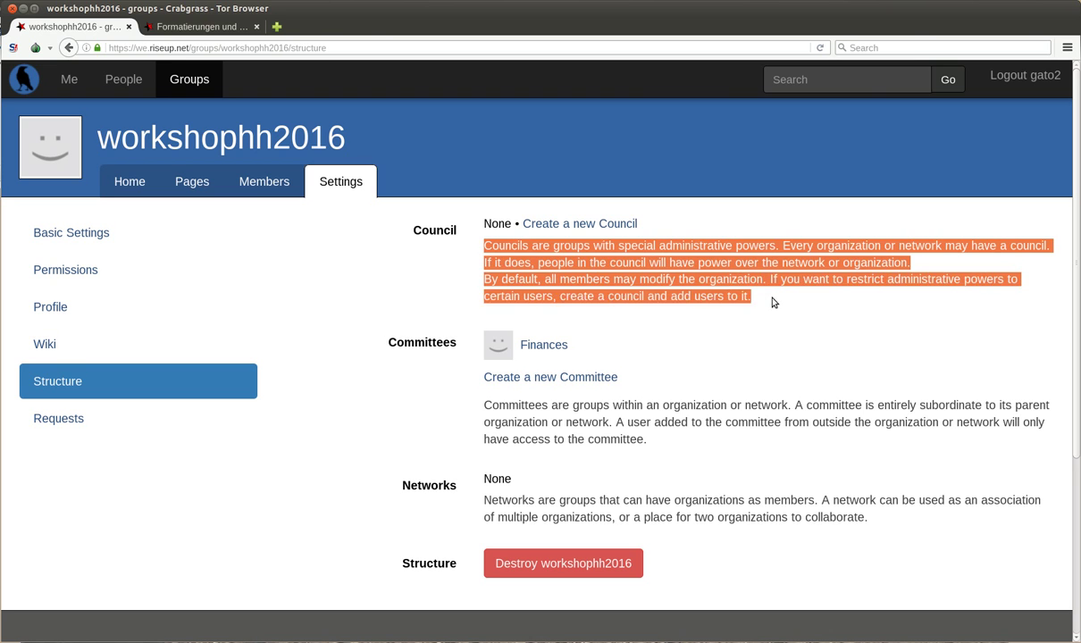
{"action": "left_click", "coordinate": [772, 303]}
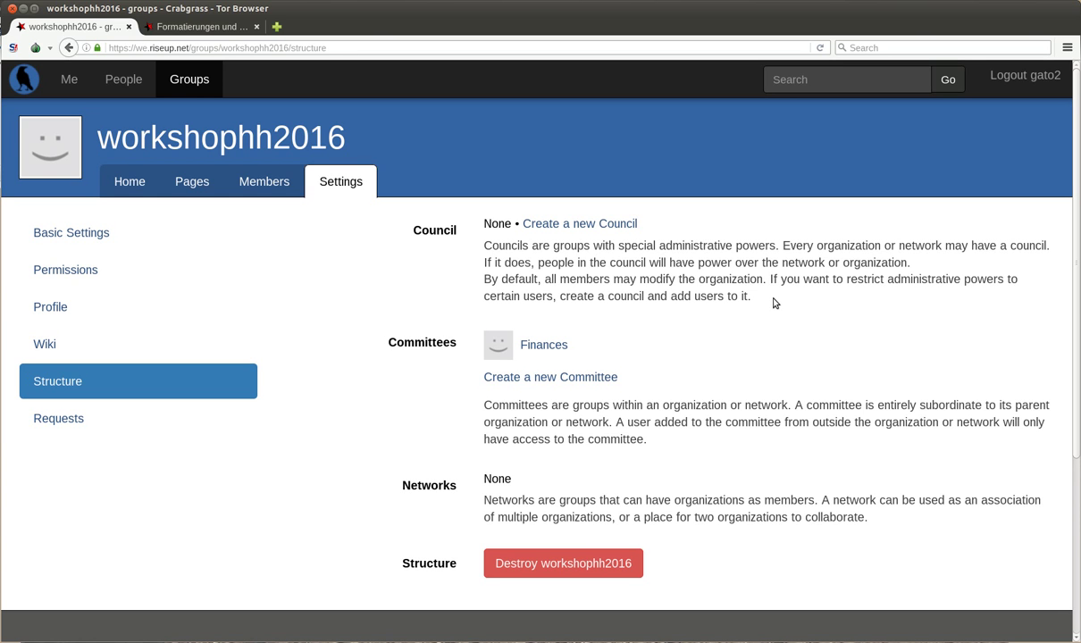
Create council 'orga' with display name 'Organization group' for workshophh2016.
{"action": "left_click", "coordinate": [606, 224]}
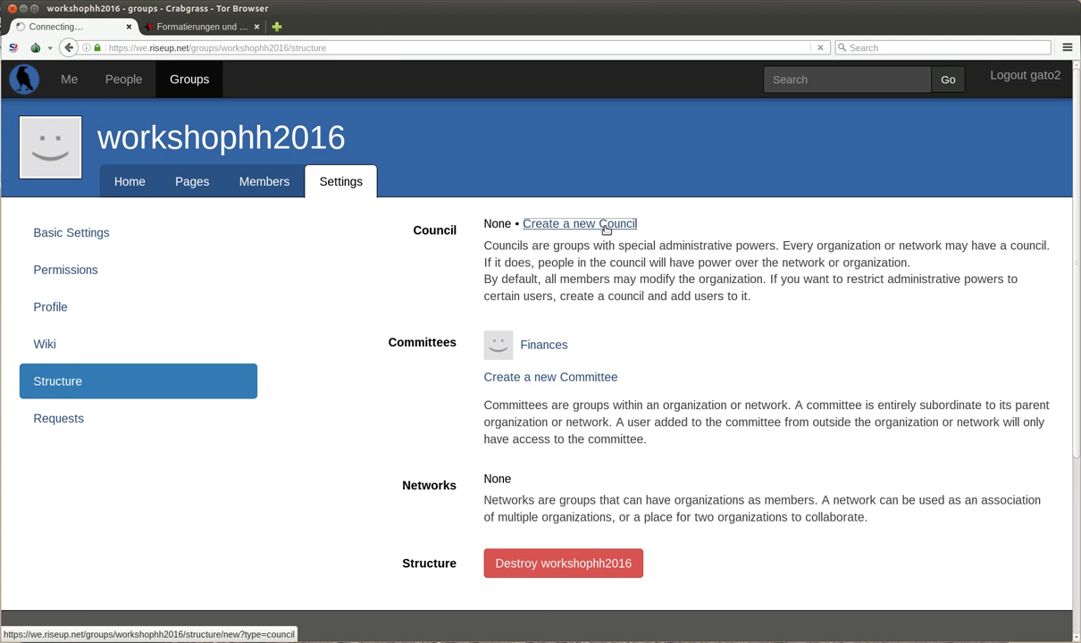
{"action": "left_click", "coordinate": [531, 362]}
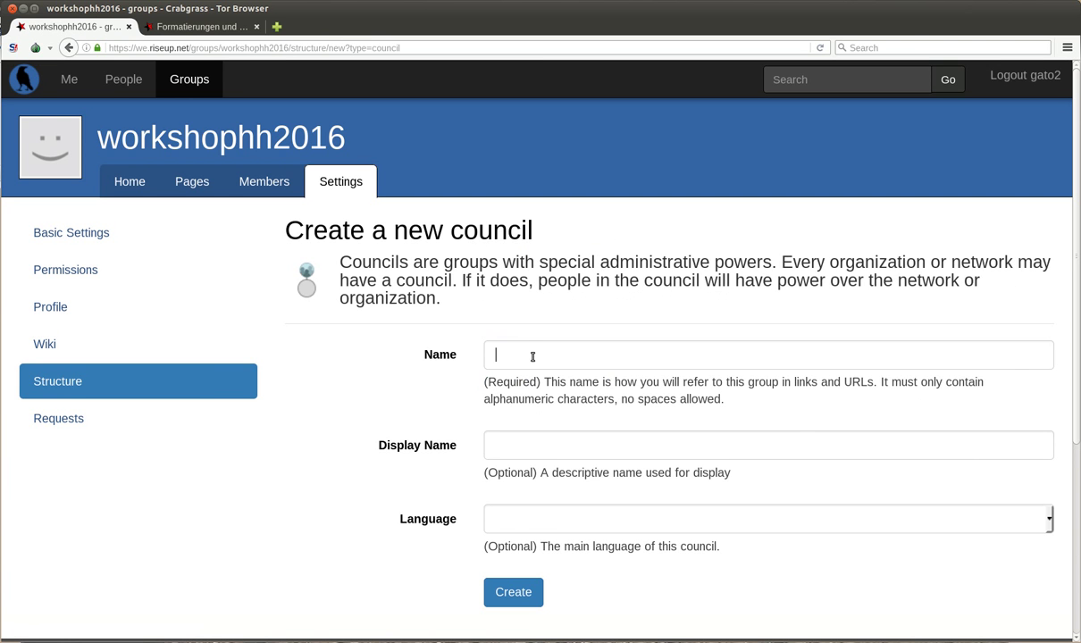
{"action": "type", "text": "o"}
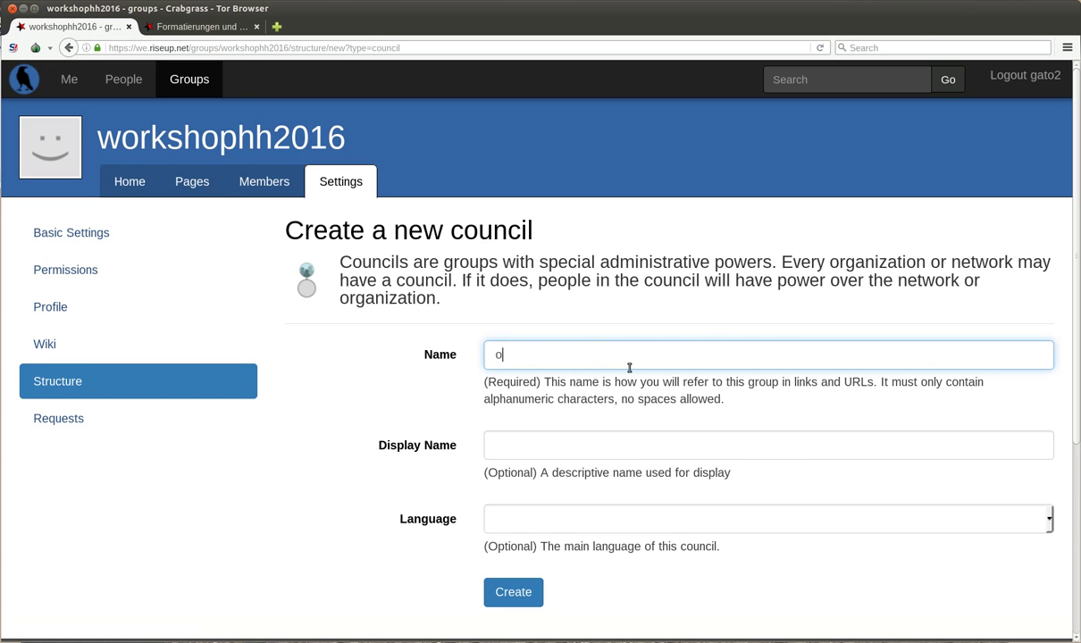
{"action": "type", "text": "rga"}
{"action": "key", "text": "Tab"}
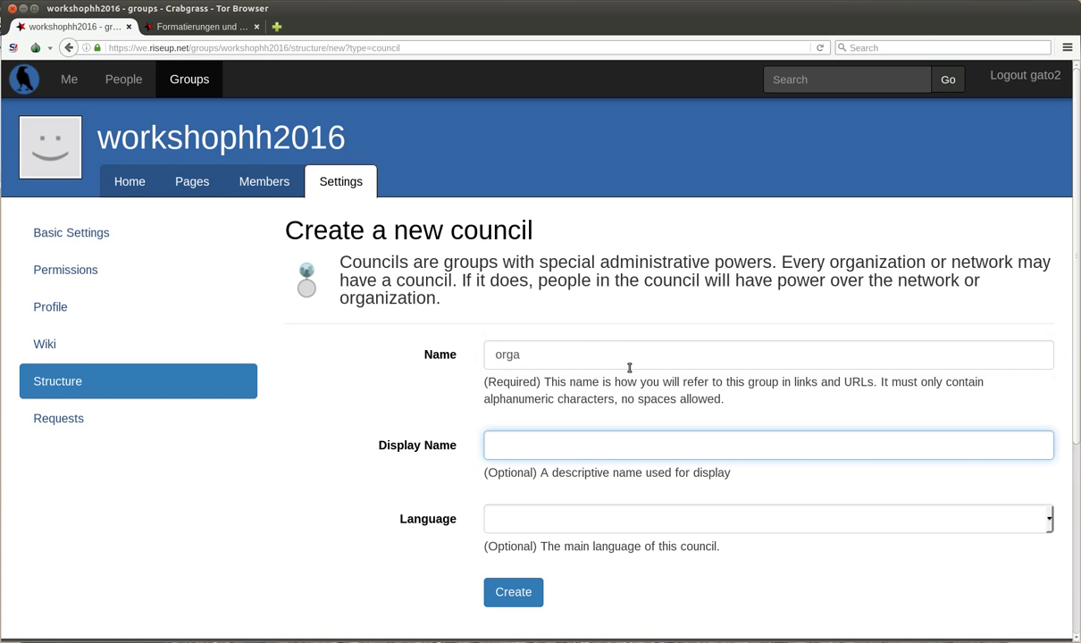
{"action": "type", "text": "Organization group"}
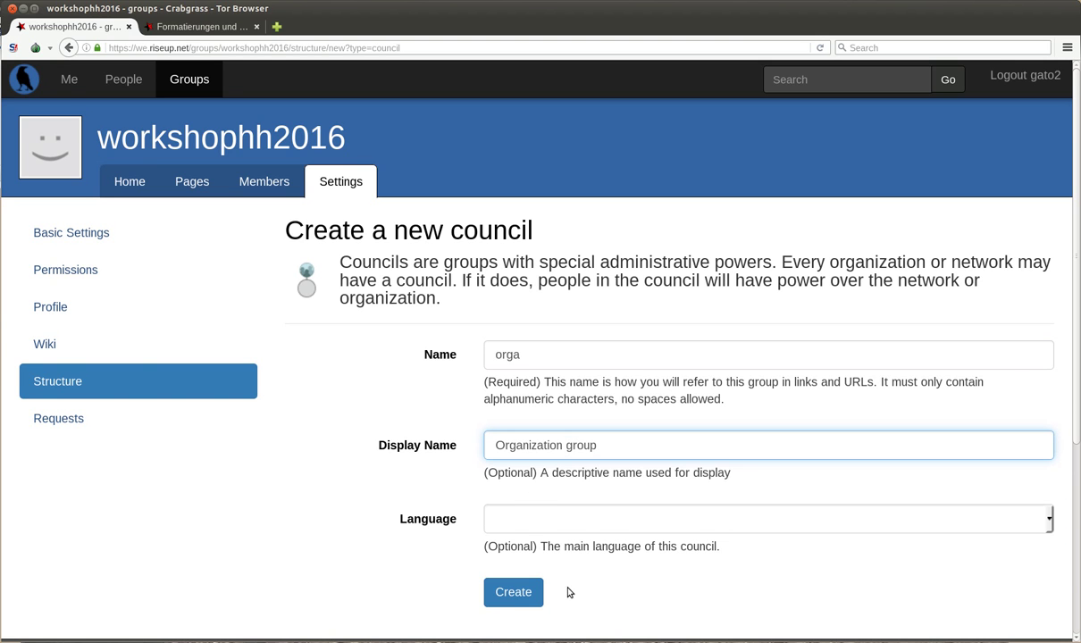
{"action": "left_click", "coordinate": [514, 597]}
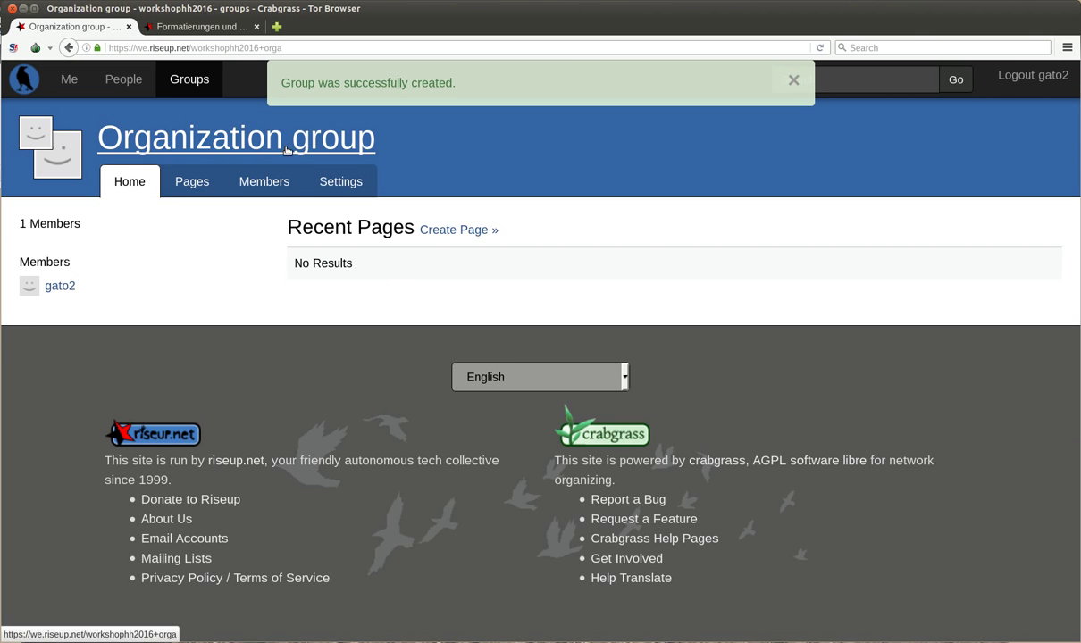
Go back to the workshophh2016 home page and check Organization group is listed as its council.
{"action": "left_click_drag", "start_coordinate": [93, 294], "coordinate": [76, 210]}
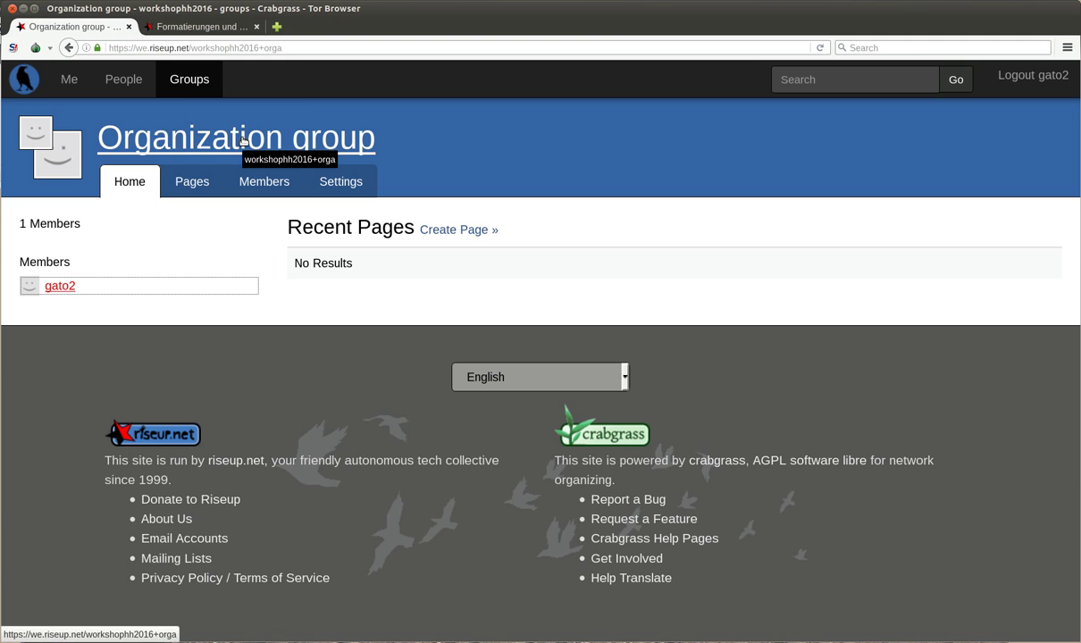
{"action": "mouse_move", "coordinate": [190, 80]}
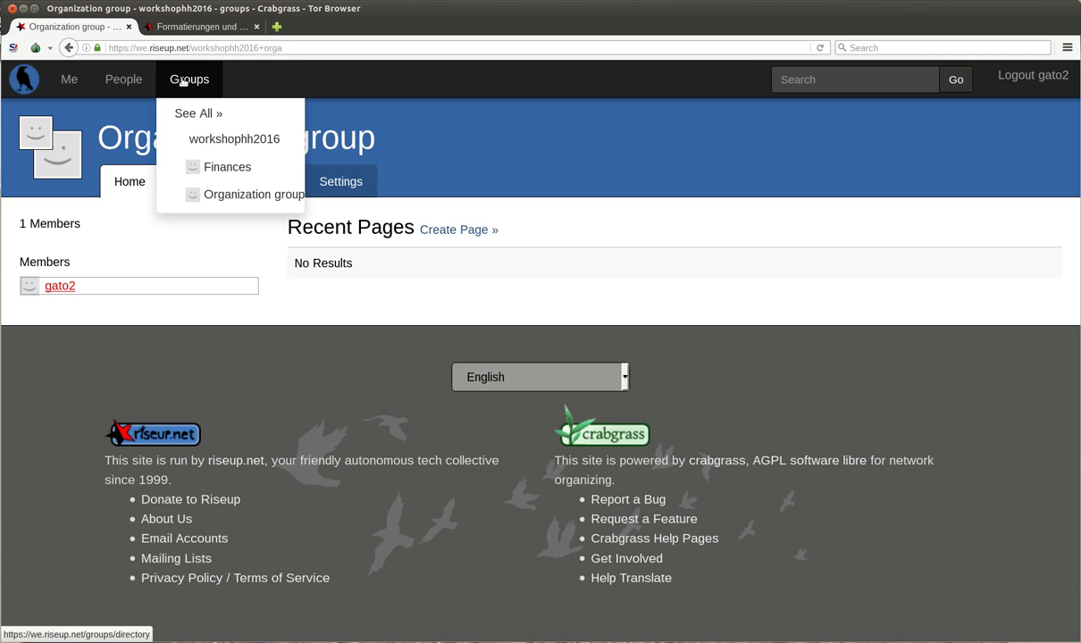
{"action": "left_click", "coordinate": [244, 140]}
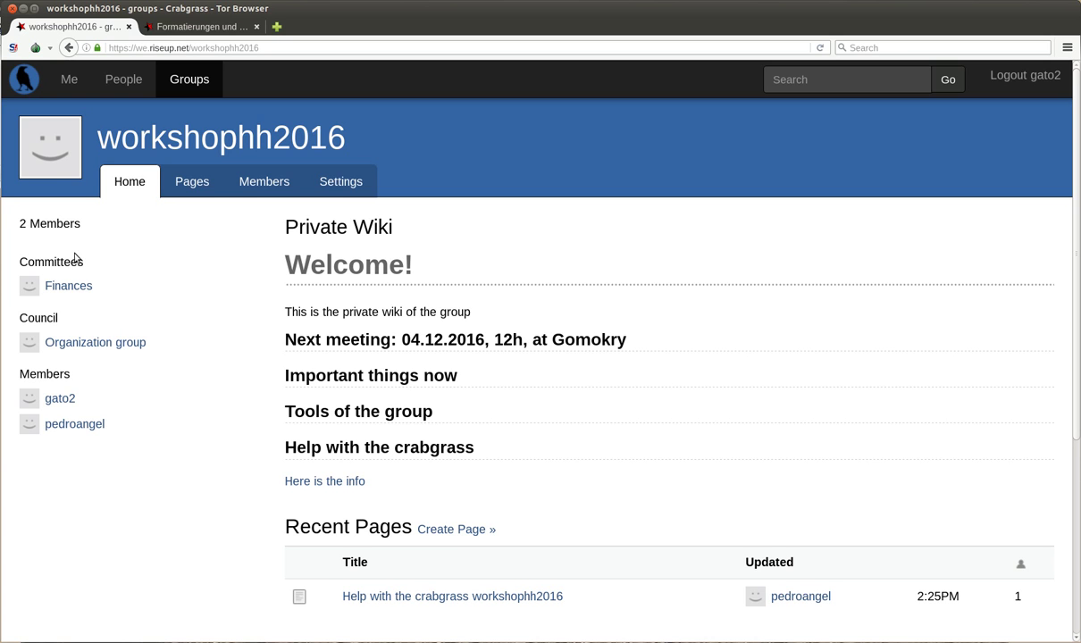
{"action": "triple_click", "coordinate": [68, 340]}
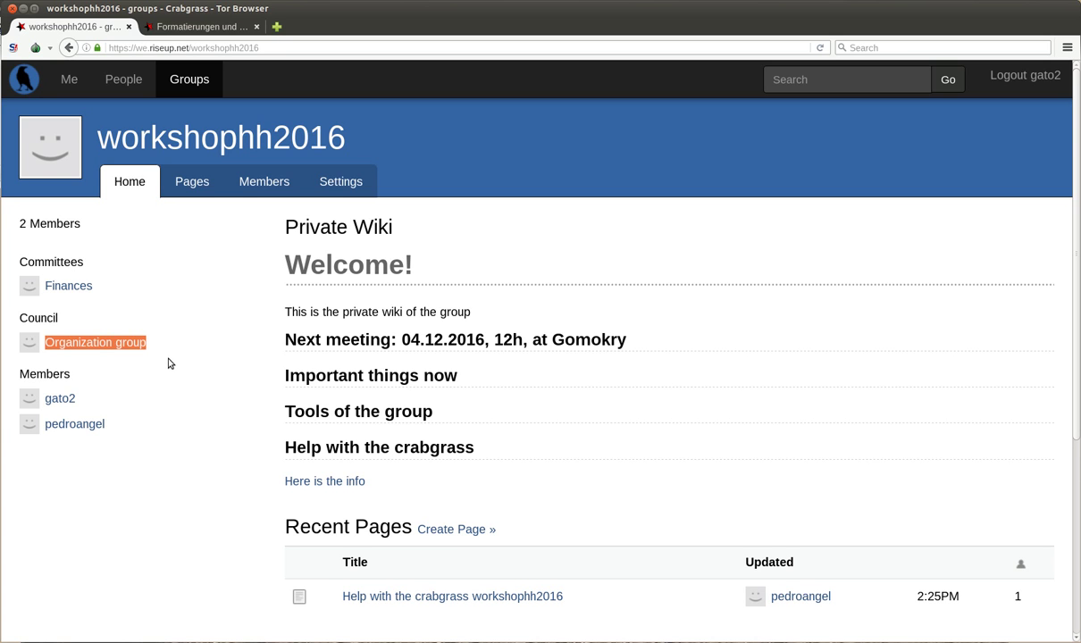
{"action": "left_click", "coordinate": [172, 364]}
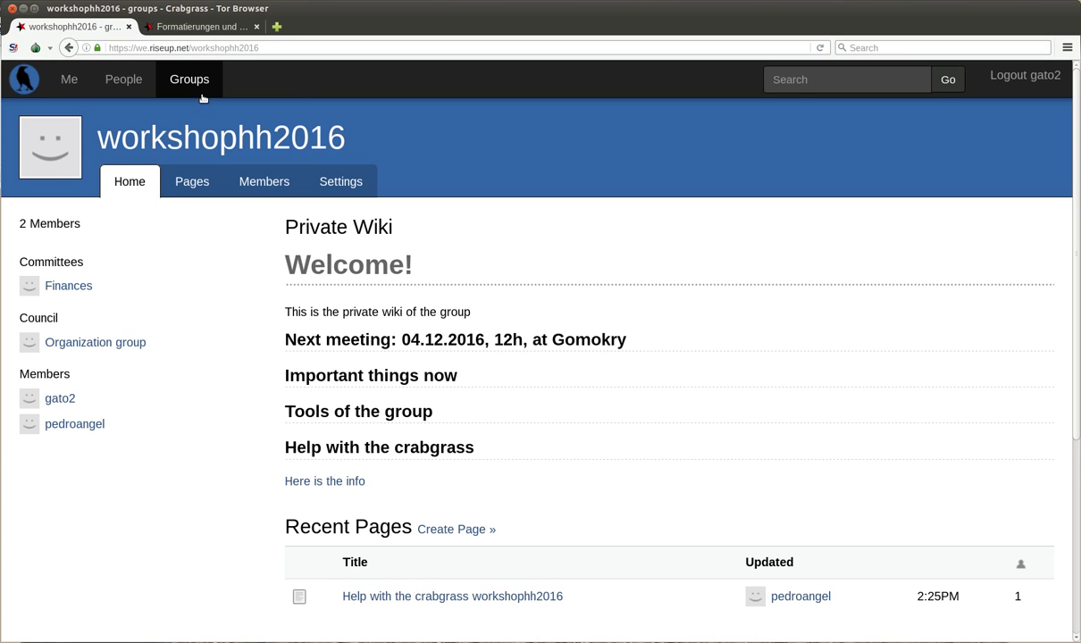
From the Groups directory, go to Create Group and choose to create a new network.
{"action": "mouse_move", "coordinate": [205, 85]}
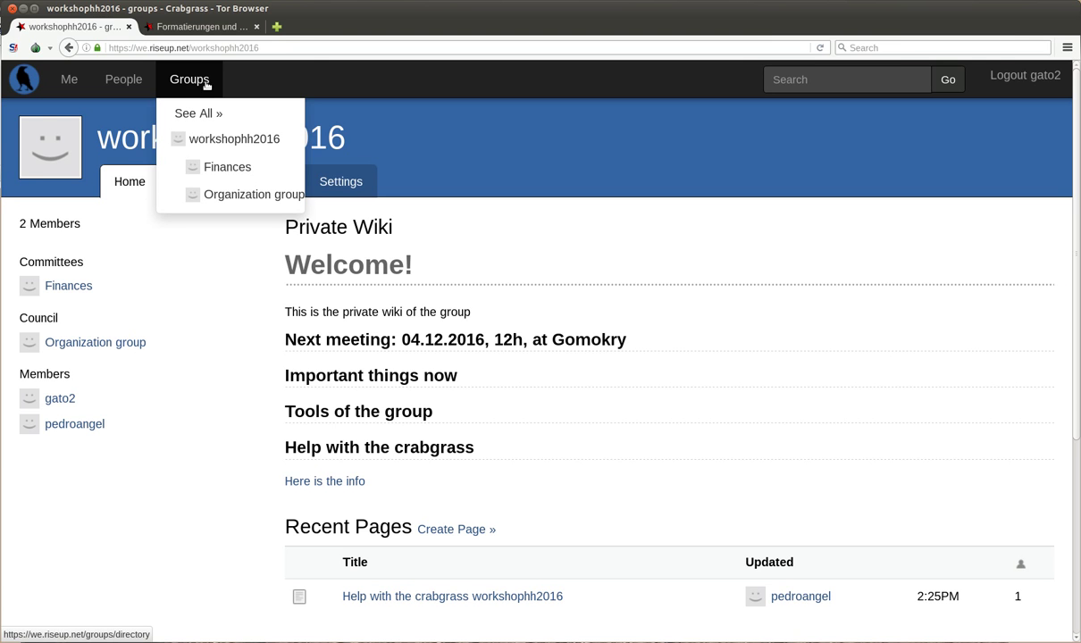
{"action": "left_click", "coordinate": [205, 85]}
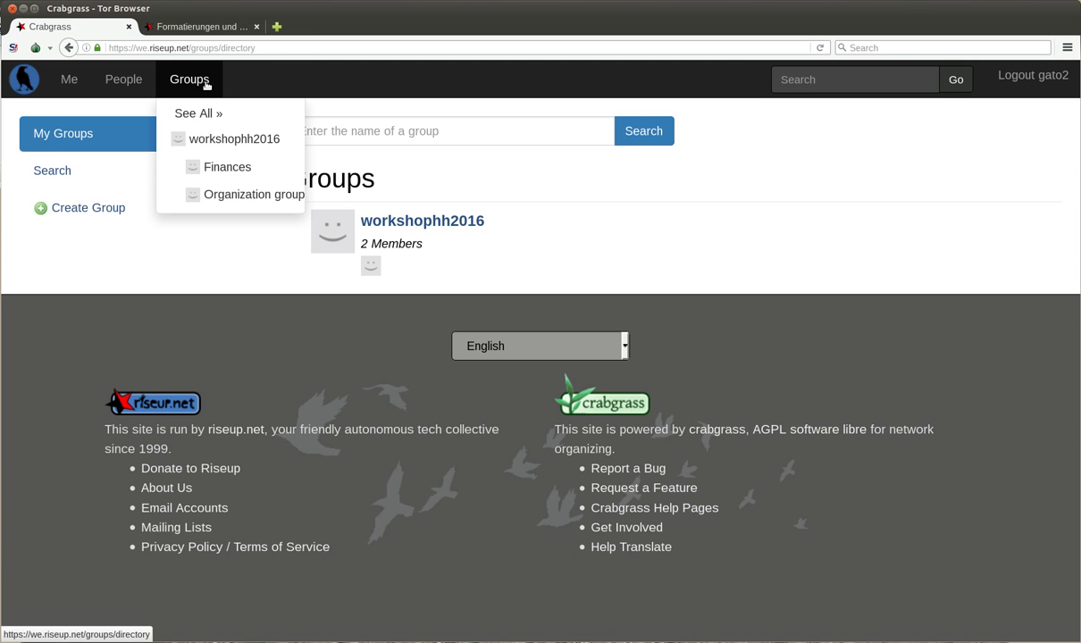
{"action": "left_click", "coordinate": [55, 208]}
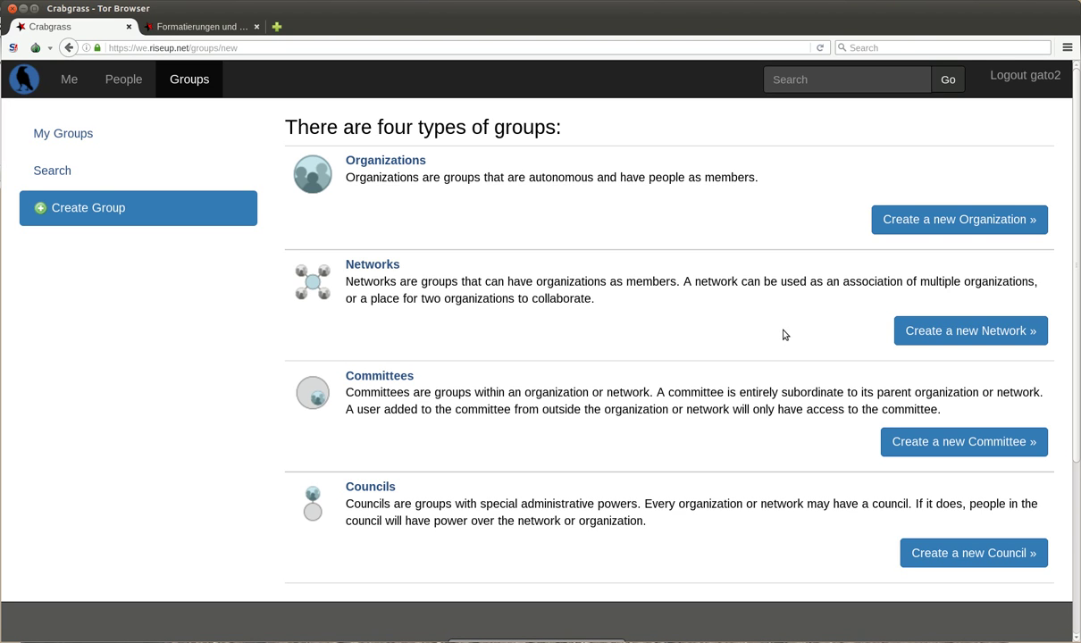
{"action": "left_click", "coordinate": [960, 332]}
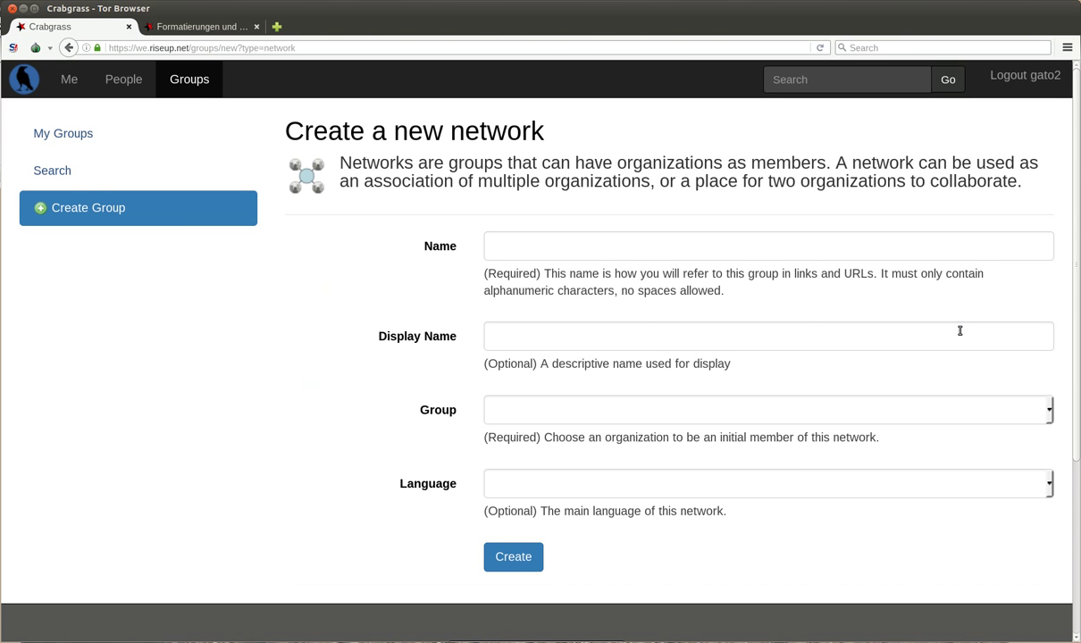
Submit a network named 'Network of crabgrass people', display name 'nerds', with group workshophh2016.
{"action": "left_click", "coordinate": [858, 243]}
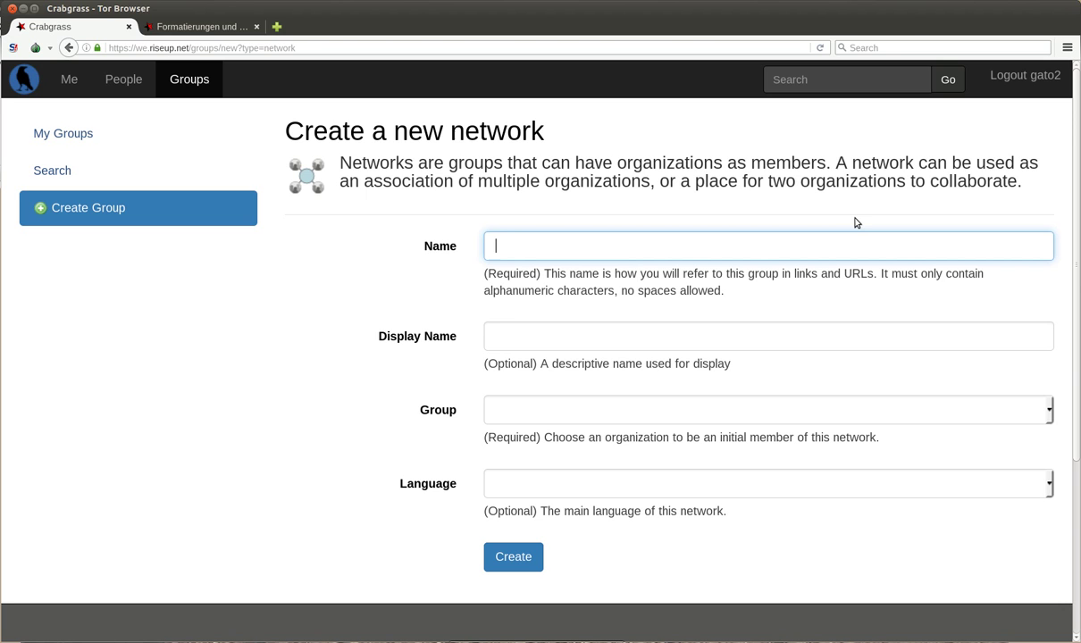
{"action": "type", "text": "Network of crabgr"}
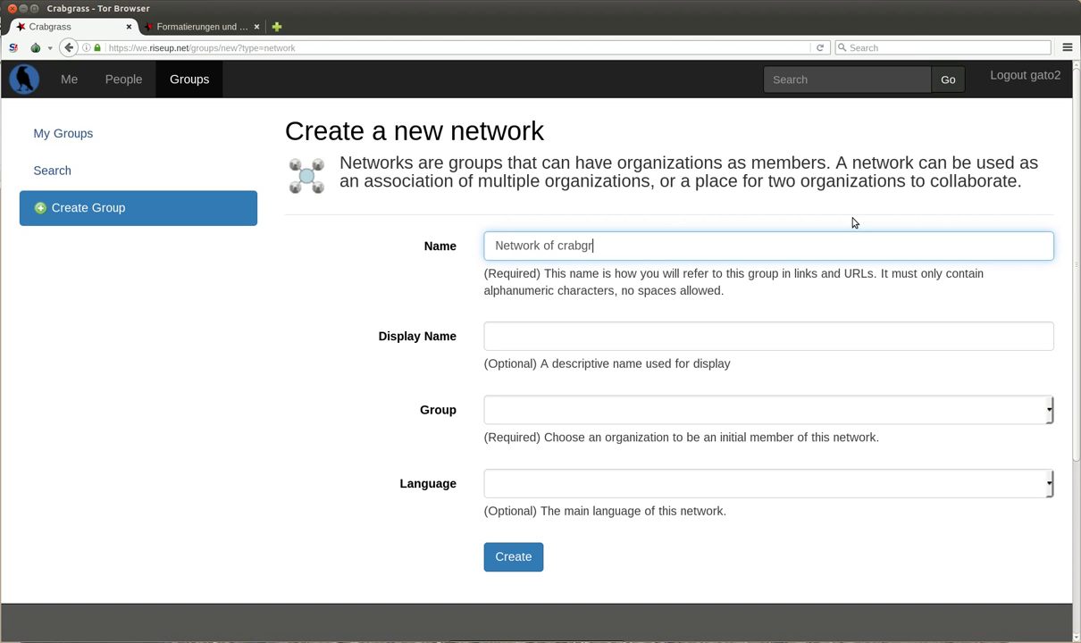
{"action": "type", "text": "ass people"}
{"action": "key", "text": "Tab"}
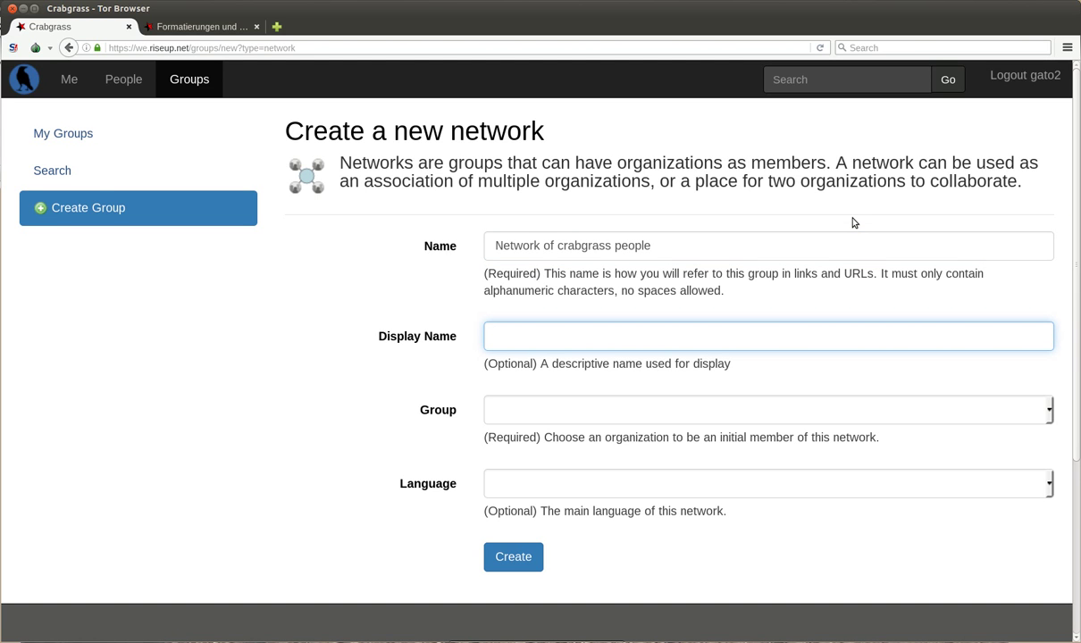
{"action": "type", "text": "nerds"}
{"action": "left_click", "coordinate": [641, 415]}
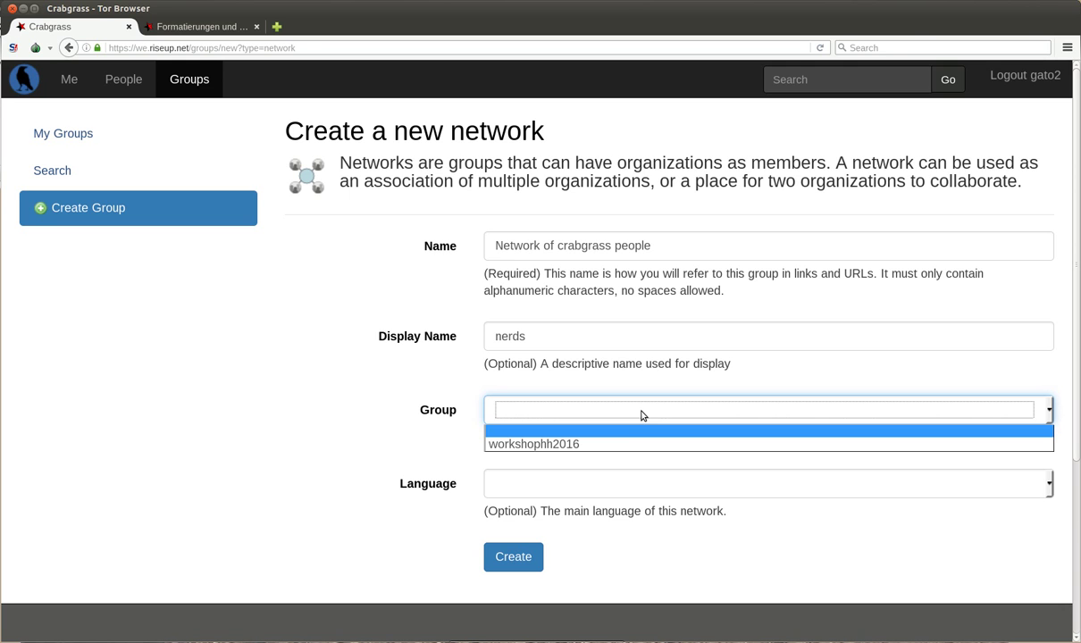
{"action": "left_click", "coordinate": [604, 447]}
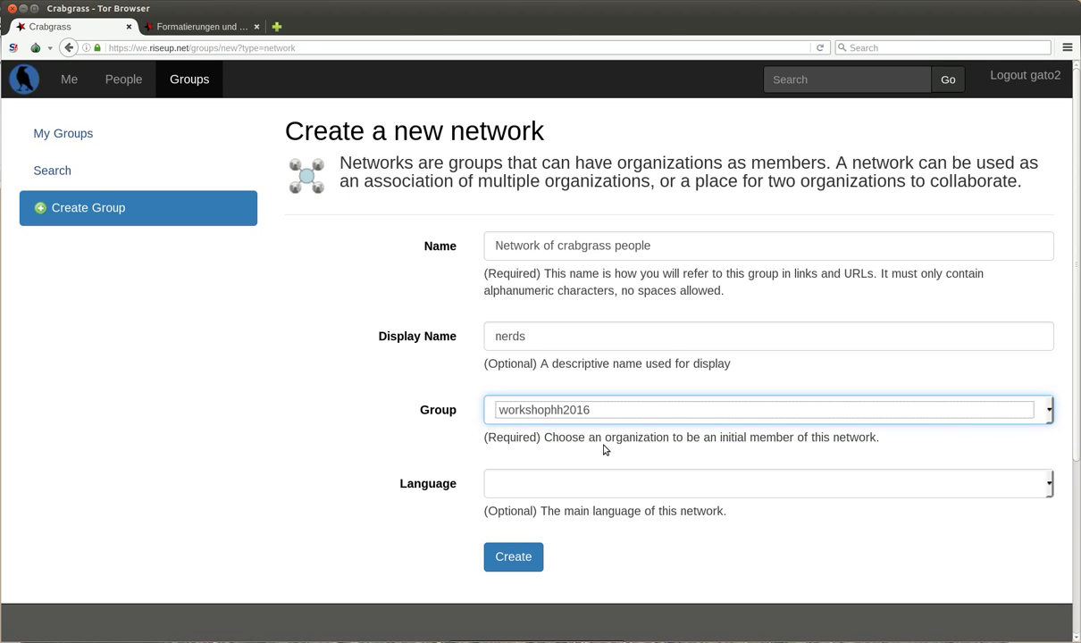
{"action": "left_click", "coordinate": [522, 562]}
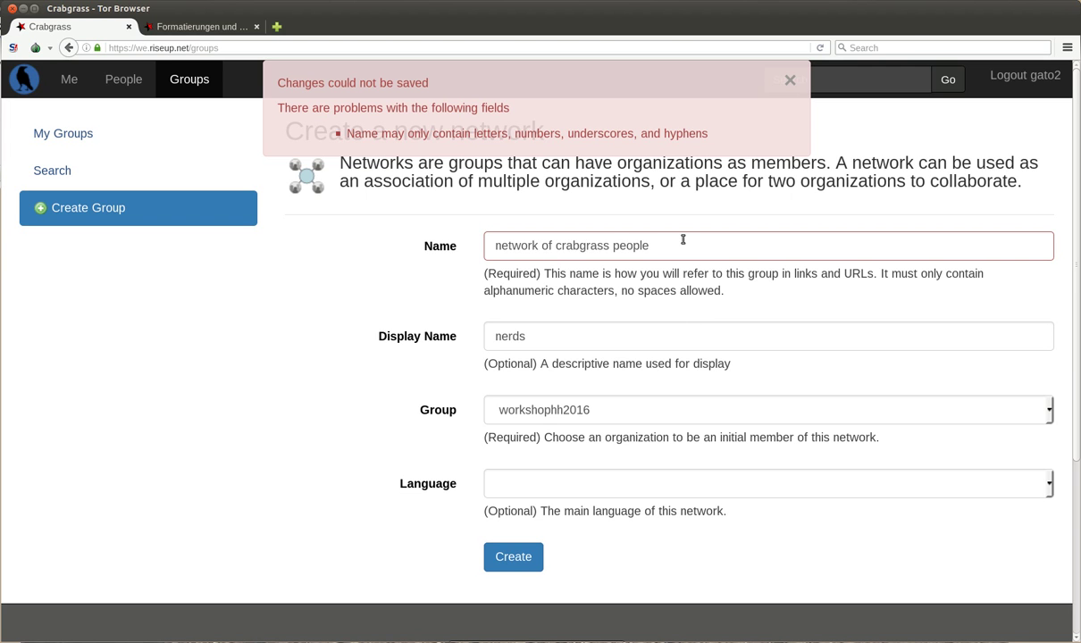
Edit the network name to insert a hyphen near 'network' and resubmit the form.
{"action": "left_click_drag", "start_coordinate": [685, 246], "coordinate": [536, 246]}
{"action": "left_click", "coordinate": [521, 246]}
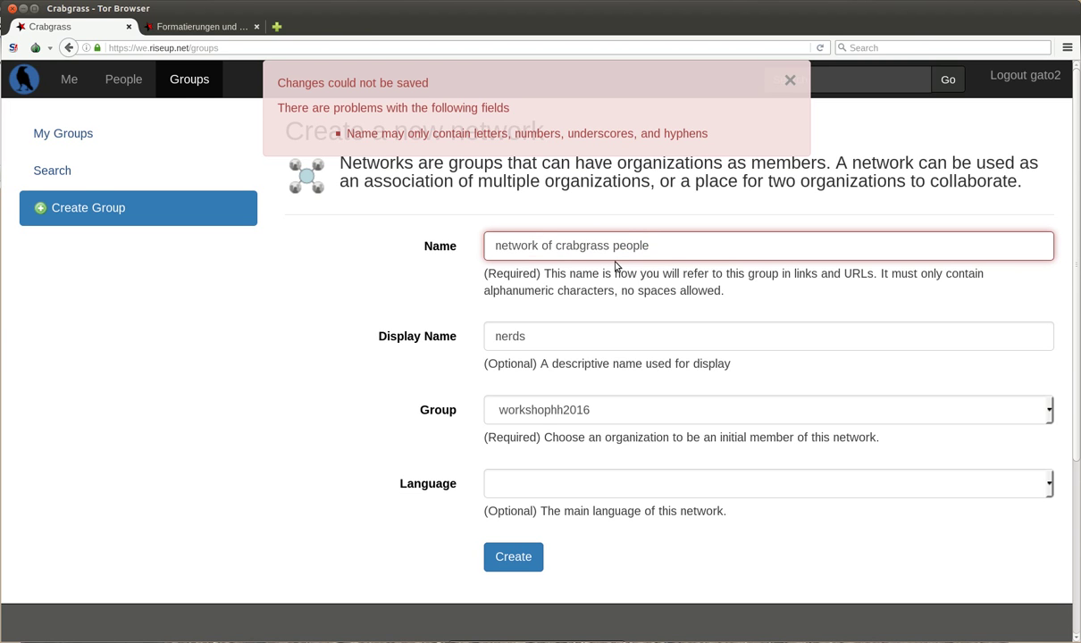
{"action": "key", "text": "Right"}
{"action": "key", "text": "Right"}
{"action": "key", "text": "Right"}
{"action": "key", "text": "BackSpace"}
{"action": "type", "text": "-"}
{"action": "key", "text": "Right"}
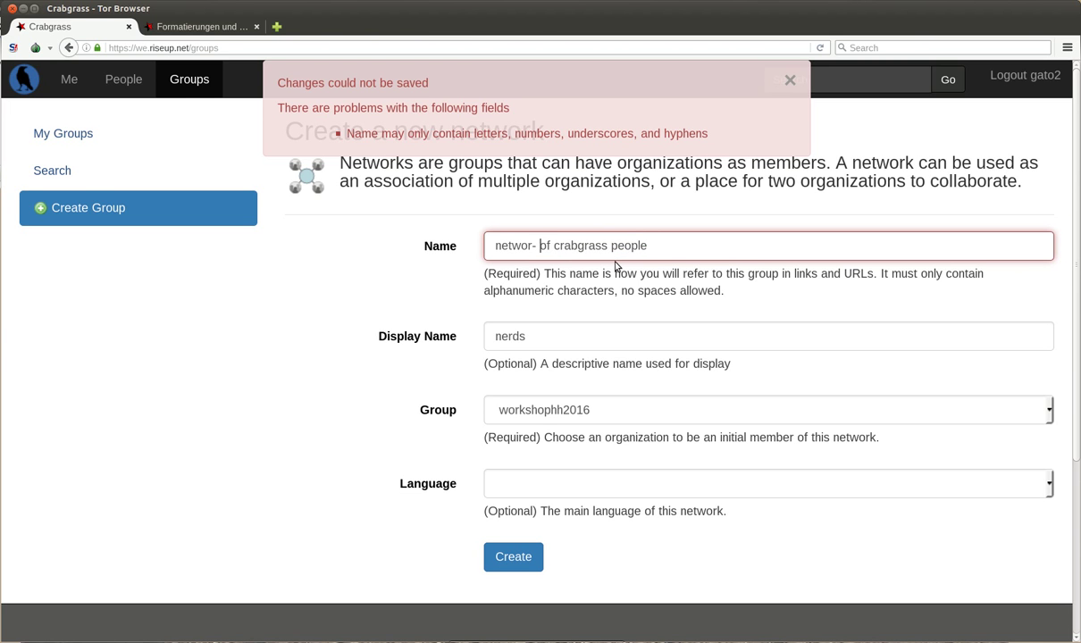
{"action": "key", "text": "Return"}
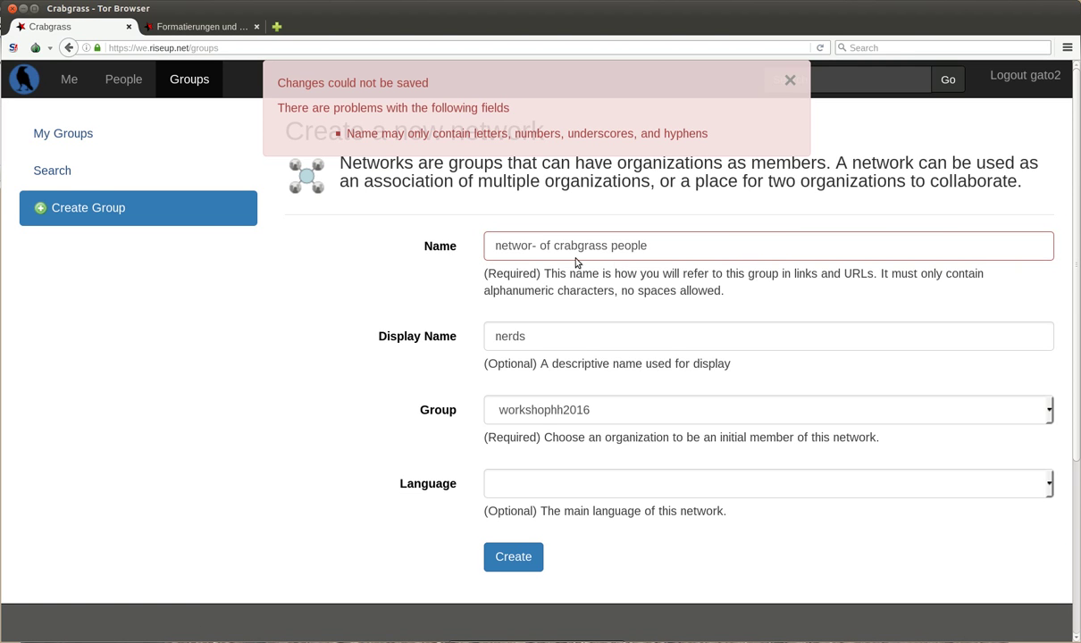
Correct the name to 'network-of-crabgrass-people' and submit the network again.
{"action": "left_click", "coordinate": [537, 246]}
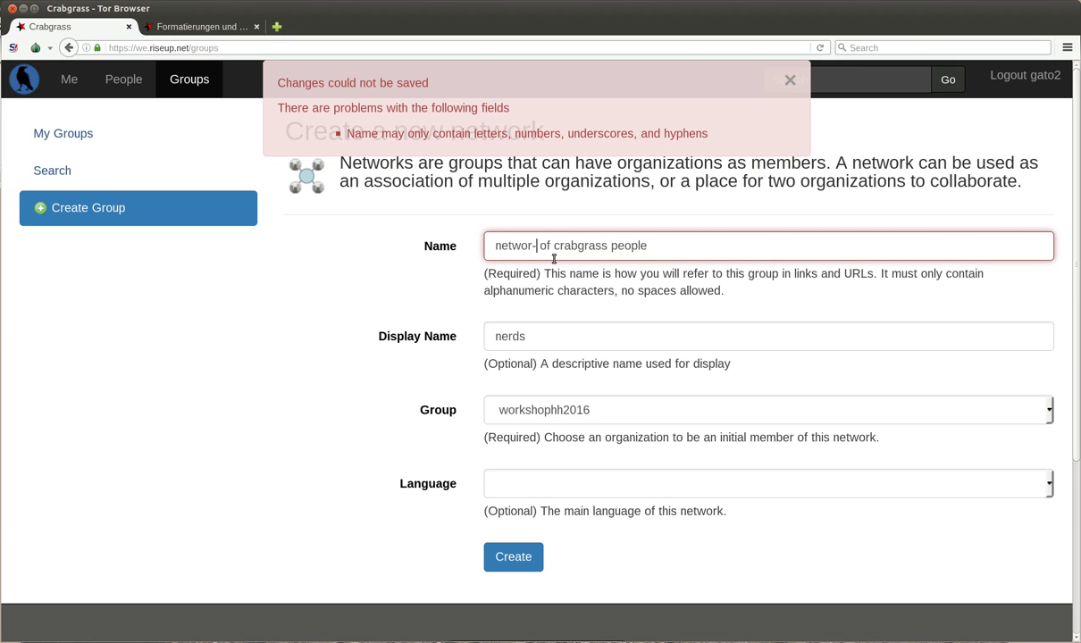
{"action": "key", "text": "BackSpace"}
{"action": "type", "text": "k-"}
{"action": "key", "text": "Delete"}
{"action": "left_click", "coordinate": [554, 258]}
{"action": "type", "text": "-"}
{"action": "key", "text": "Delete"}
{"action": "key", "text": "Right"}
{"action": "key", "text": "Right"}
{"action": "key", "text": "Right"}
{"action": "key", "text": "Right"}
{"action": "key", "text": "Right"}
{"action": "key", "text": "Right"}
{"action": "key", "text": "Right"}
{"action": "key", "text": "Right"}
{"action": "key", "text": "Right"}
{"action": "type", "text": "-"}
{"action": "key", "text": "Delete"}
{"action": "left_click", "coordinate": [513, 555]}
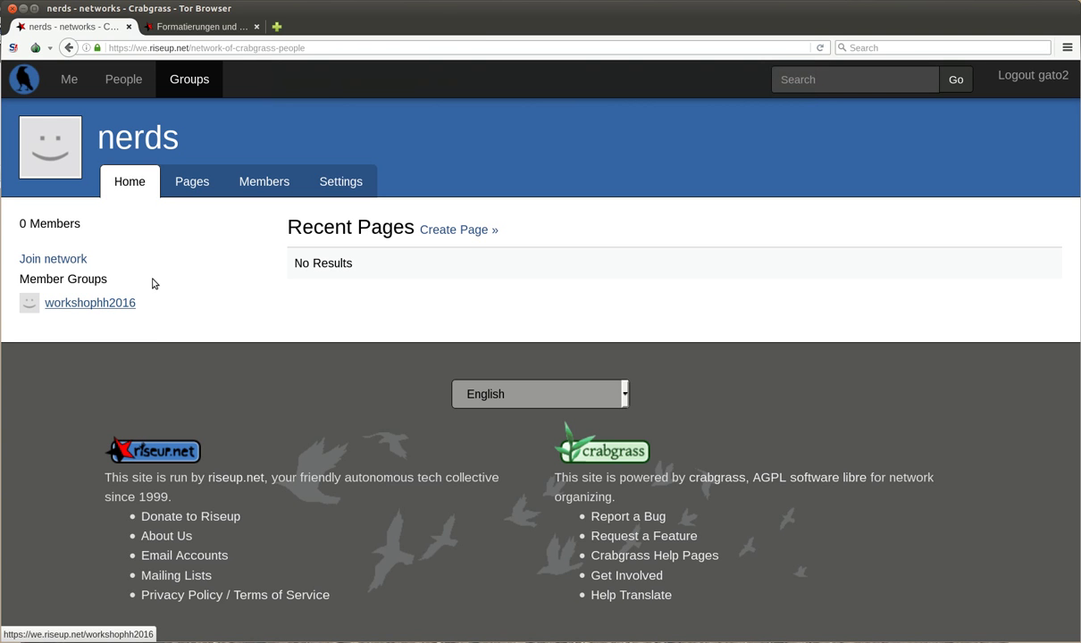
Go to Me, open workshophh2016, and follow the nerds link under its Networks.
{"action": "left_click", "coordinate": [31, 83]}
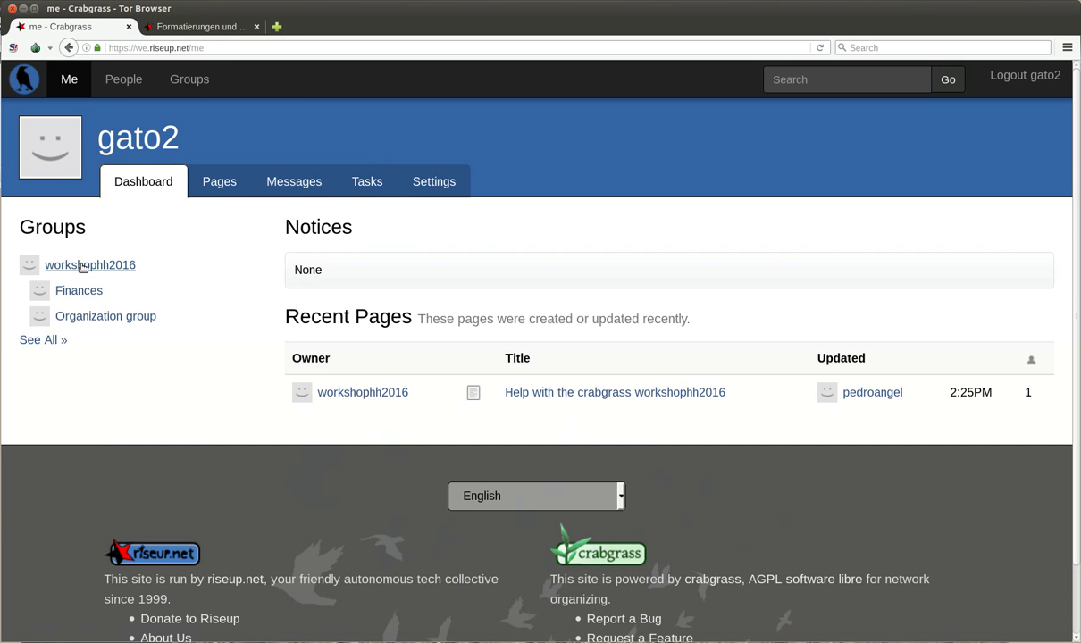
{"action": "left_click", "coordinate": [82, 266]}
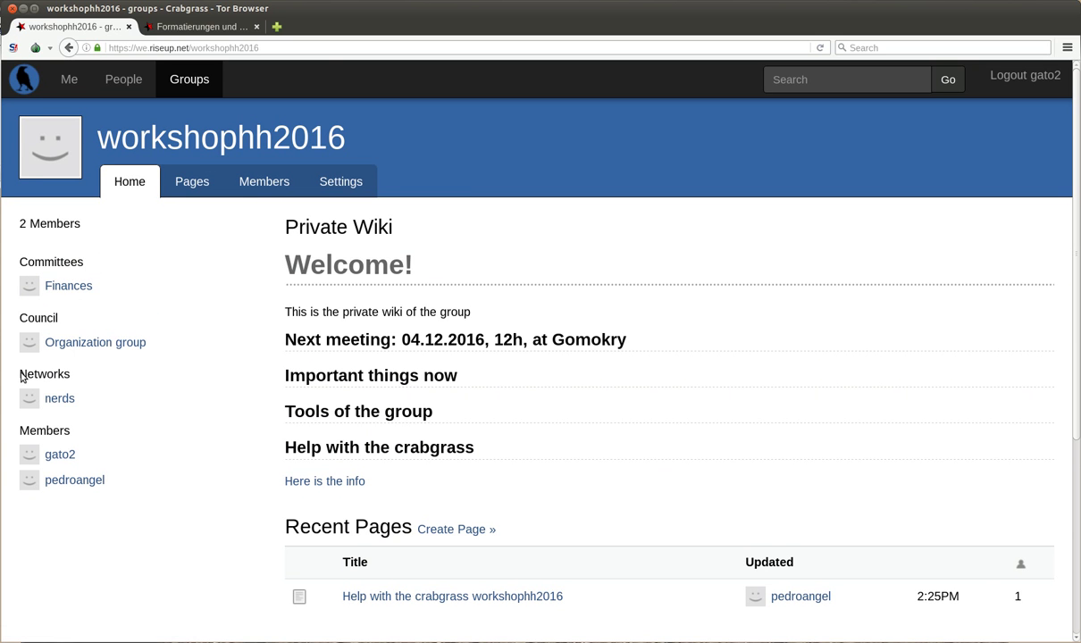
{"action": "left_click_drag", "start_coordinate": [21, 373], "coordinate": [111, 386]}
{"action": "left_click", "coordinate": [89, 399]}
{"action": "left_click", "coordinate": [52, 402]}
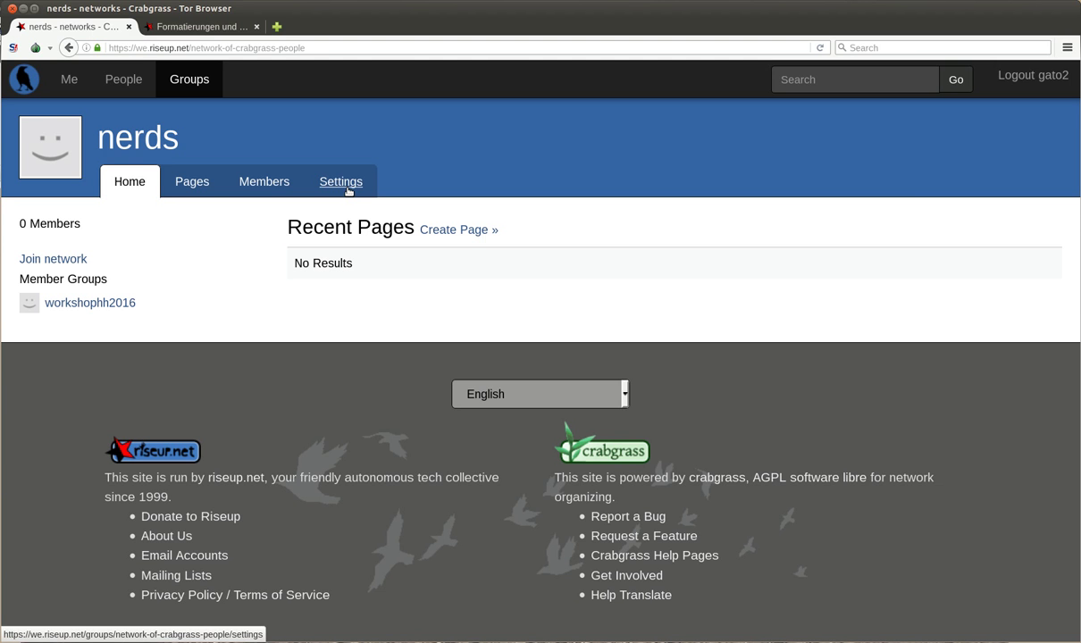
Review the nerds network's Requests and Structure settings, then return to Basic Settings (display name nerds).
{"action": "left_click", "coordinate": [341, 182]}
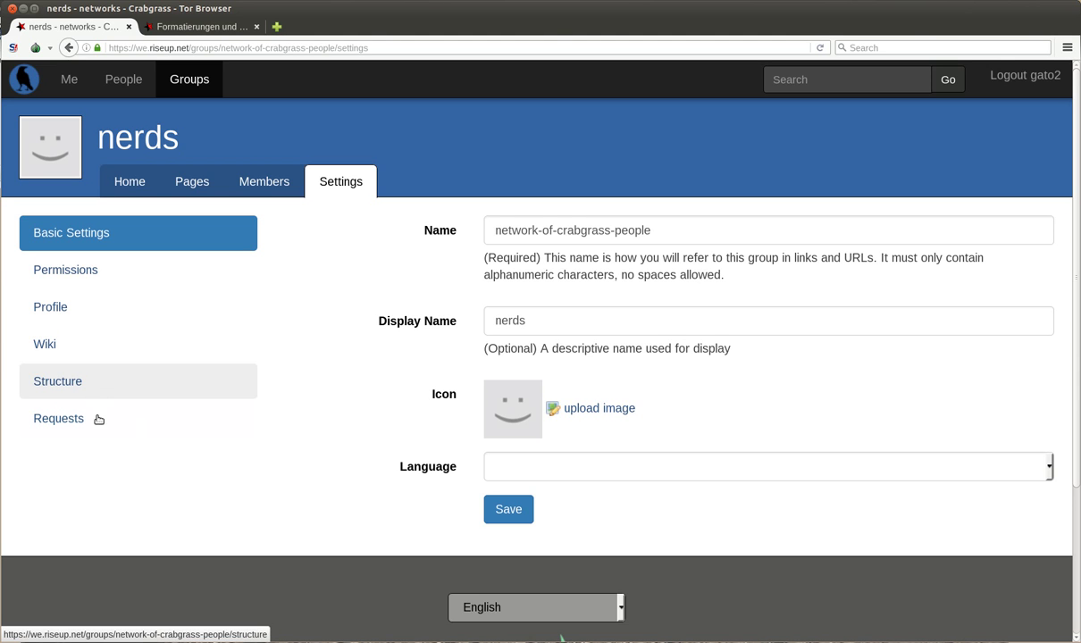
{"action": "left_click", "coordinate": [99, 419]}
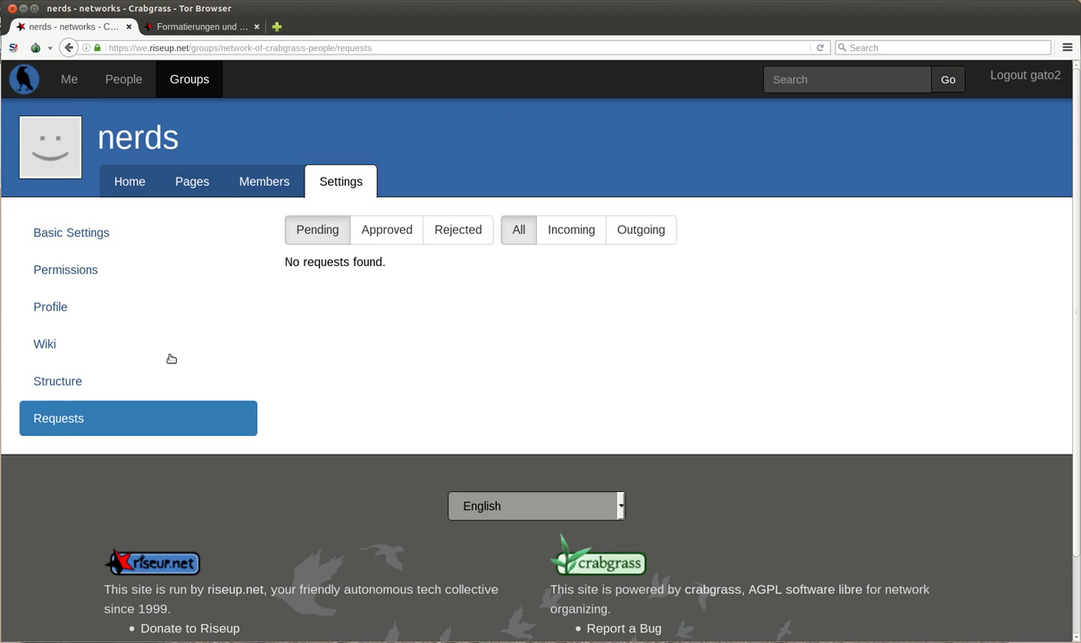
{"action": "left_click", "coordinate": [101, 377]}
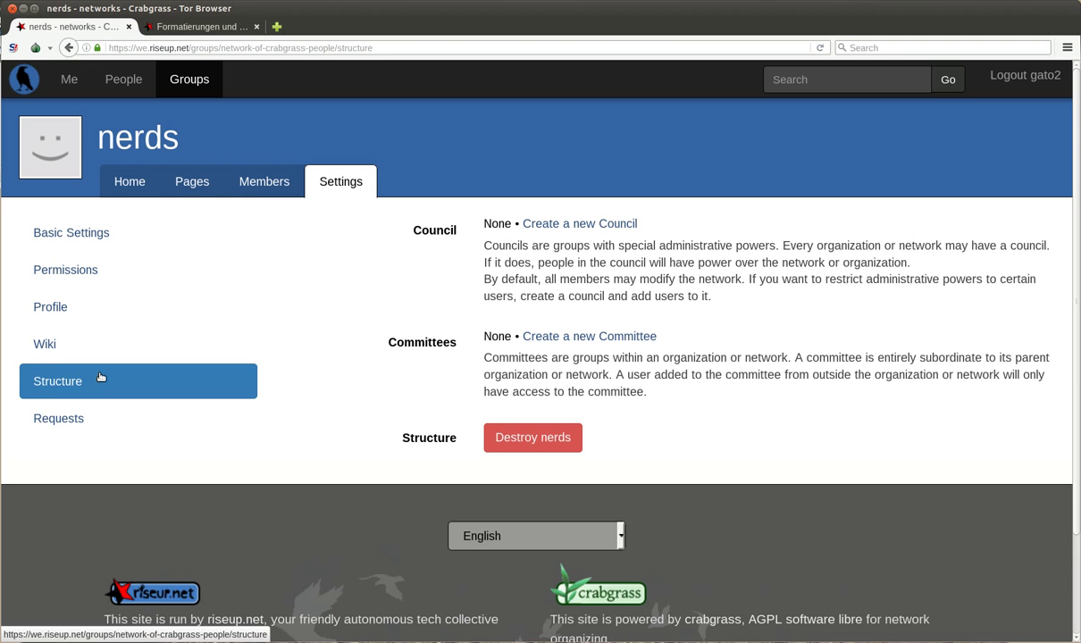
{"action": "left_click", "coordinate": [117, 242]}
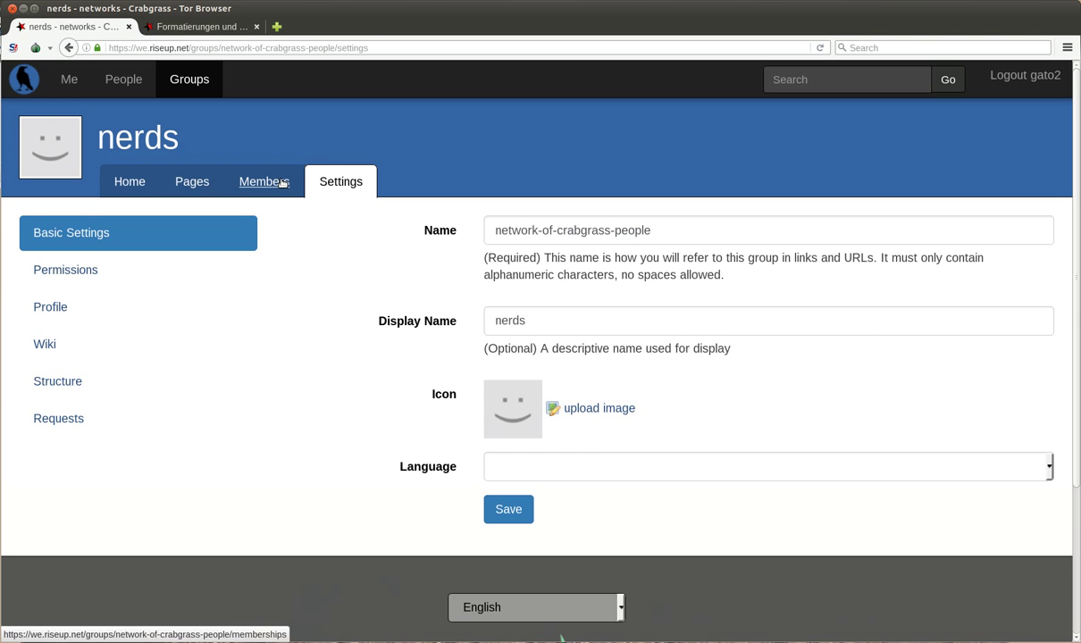
From the nerds network's Groups members page, send a group invite to 'grupo de prueba'.
{"action": "left_click", "coordinate": [282, 182]}
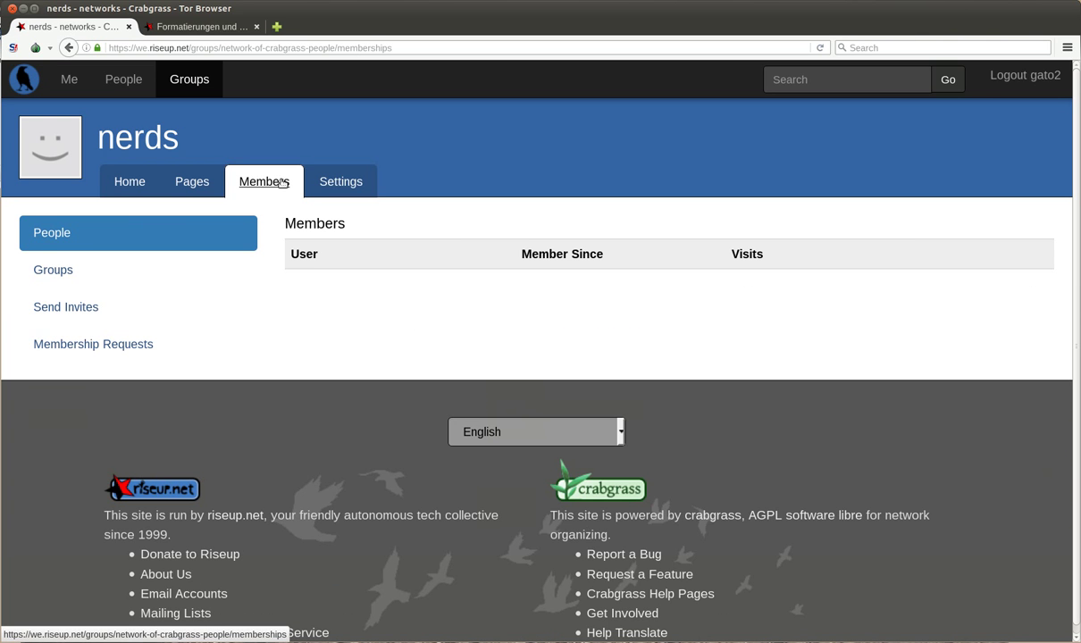
{"action": "left_click", "coordinate": [61, 276]}
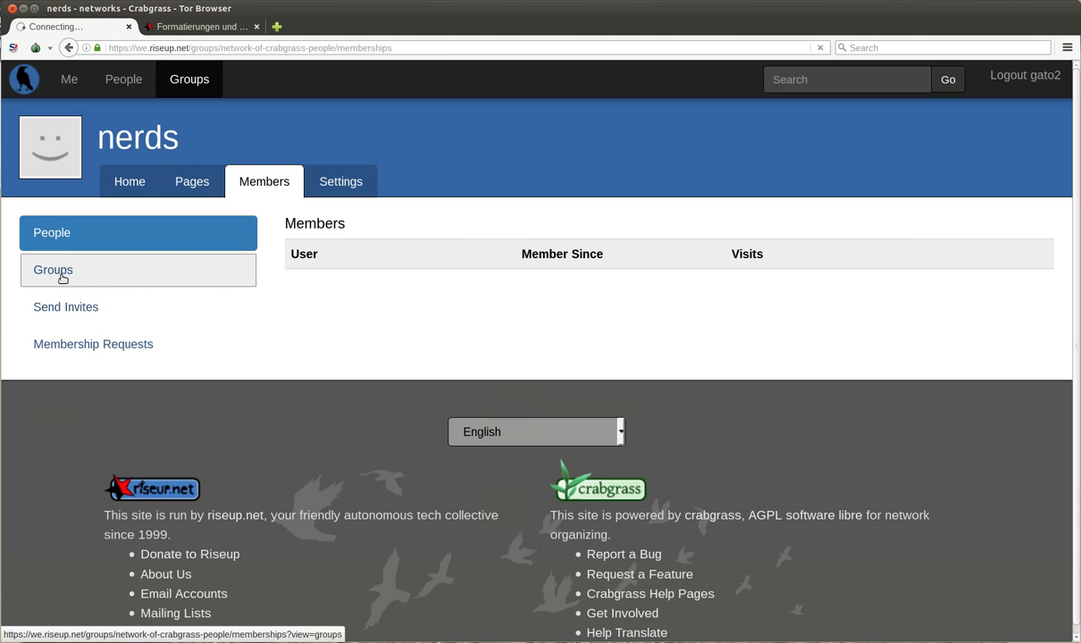
{"action": "left_click", "coordinate": [77, 320]}
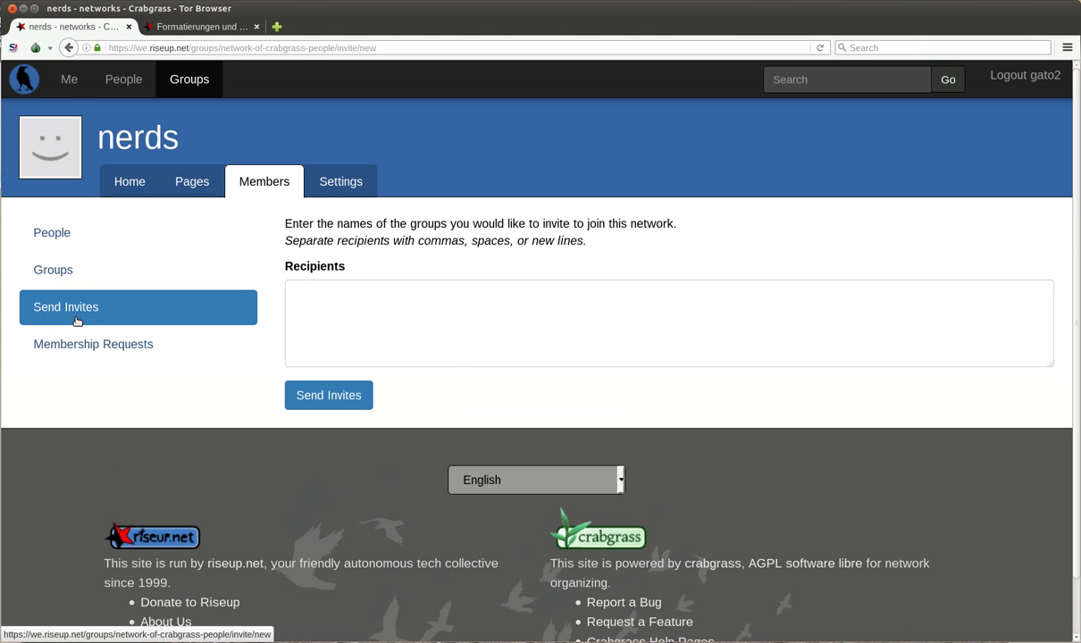
{"action": "left_click", "coordinate": [541, 319]}
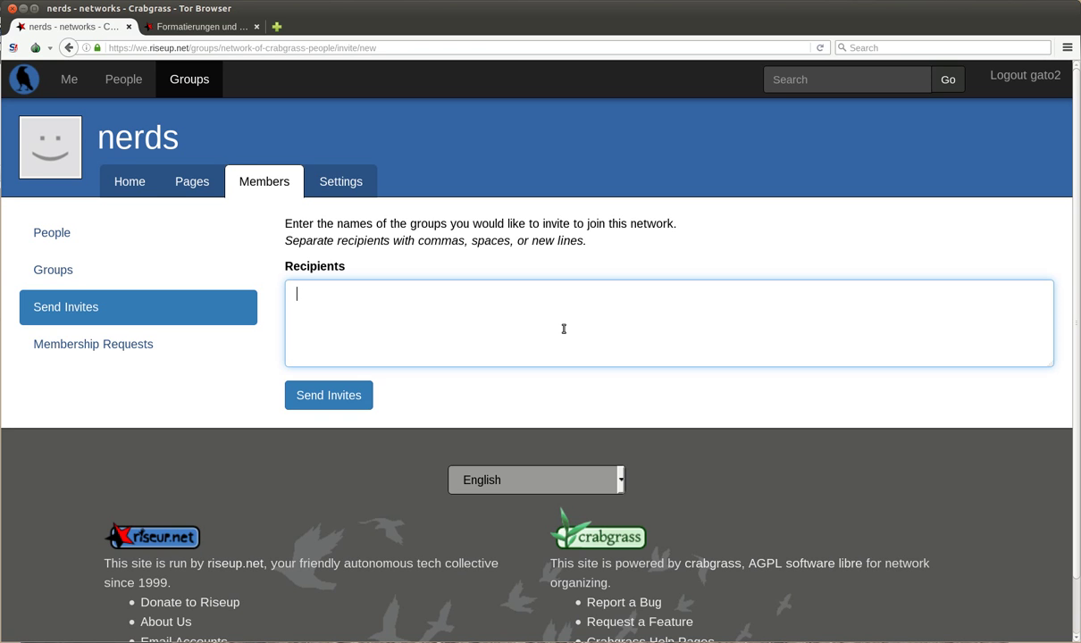
{"action": "type", "text": "grupo de prueba"}
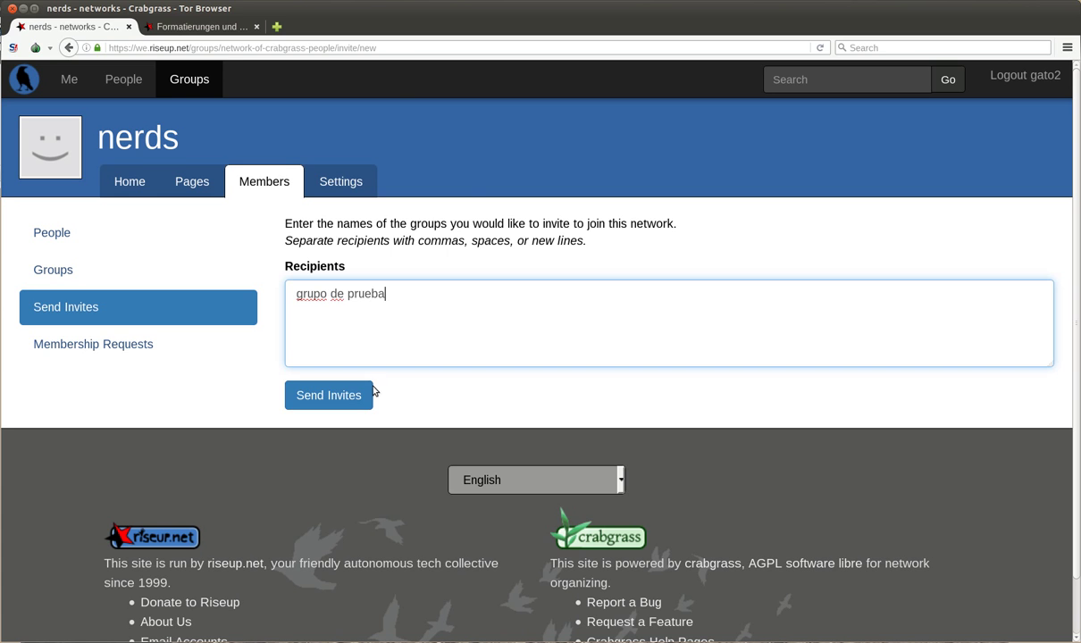
{"action": "left_click", "coordinate": [347, 395]}
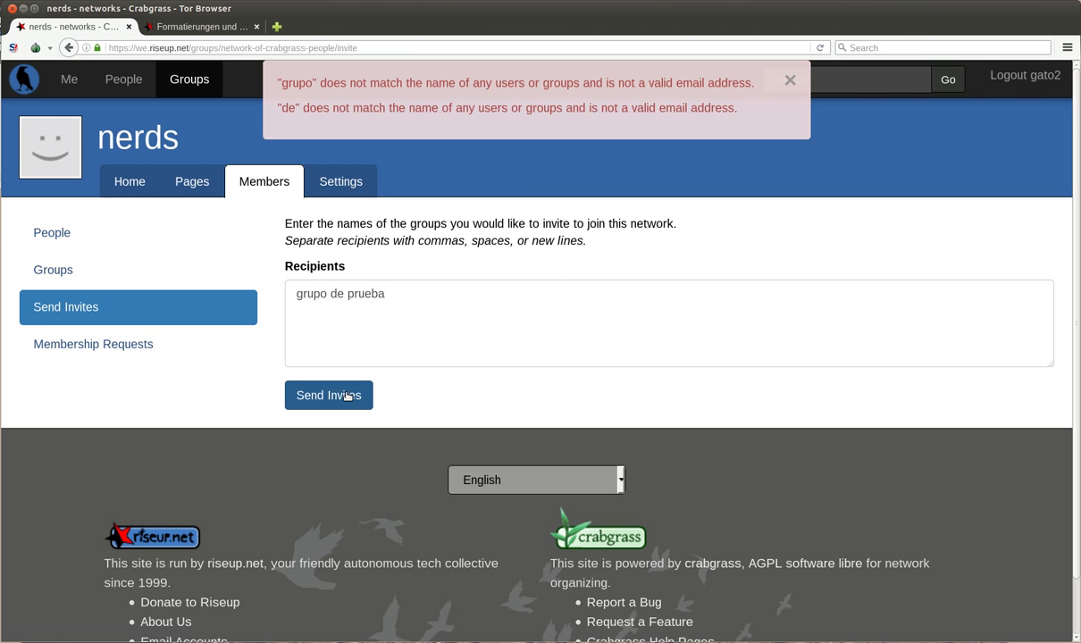
{"action": "key", "text": "ctrl+a"}
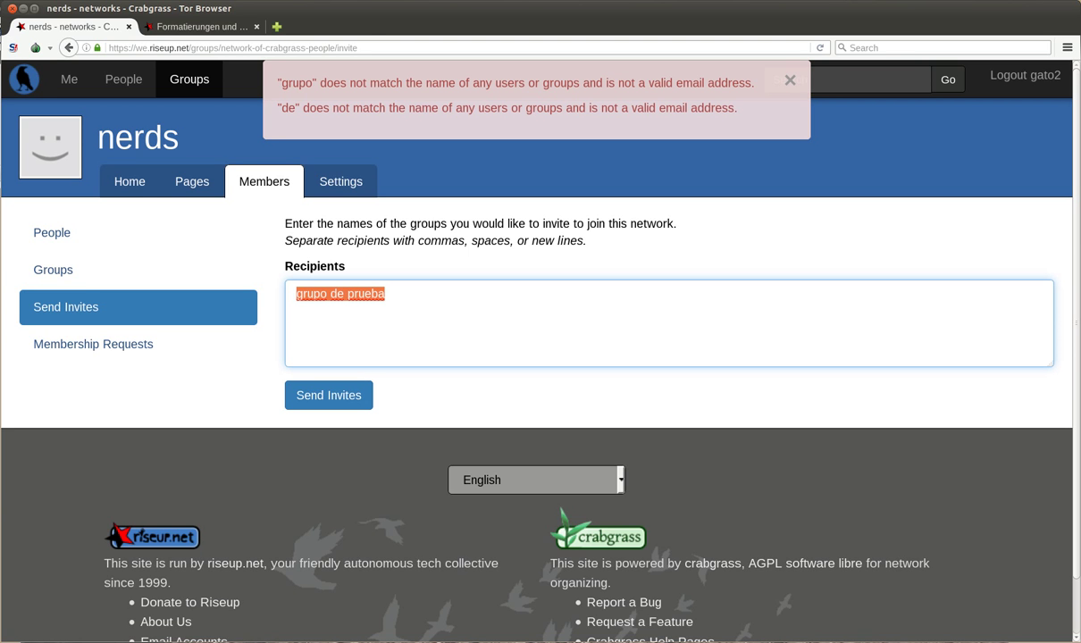
{"action": "key", "text": "alt+Tab"}
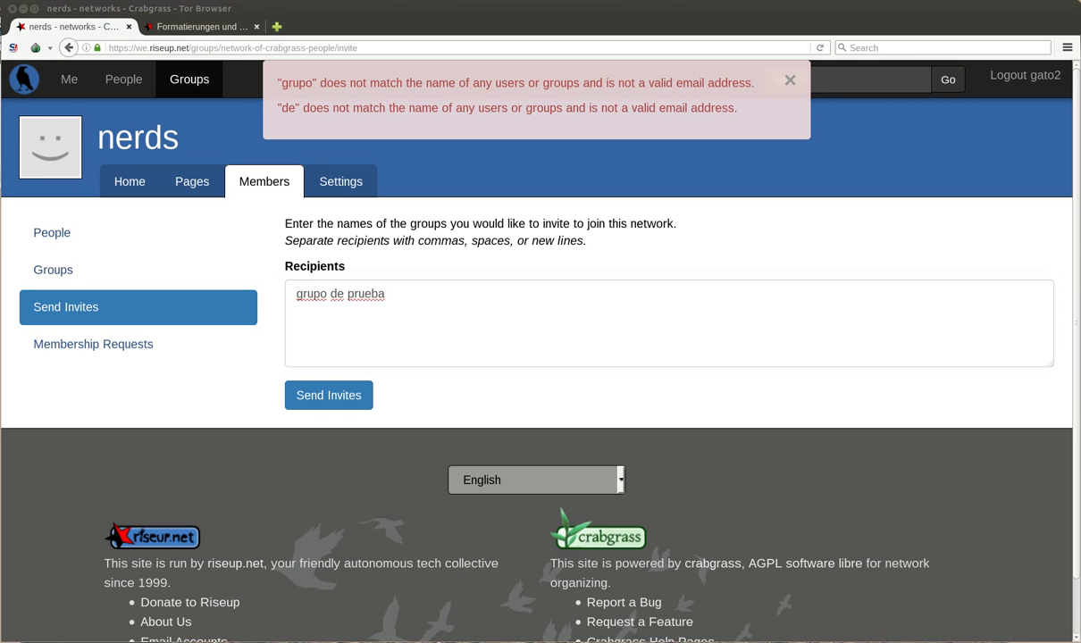
{"action": "key", "text": "alt+Tab"}
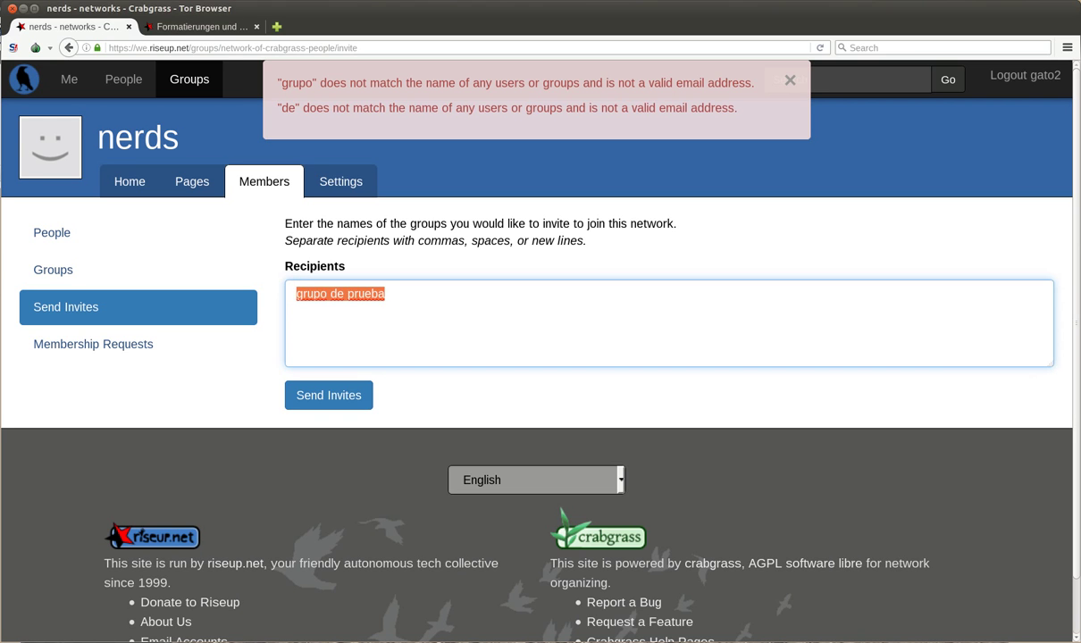
{"action": "key", "text": "alt+Tab"}
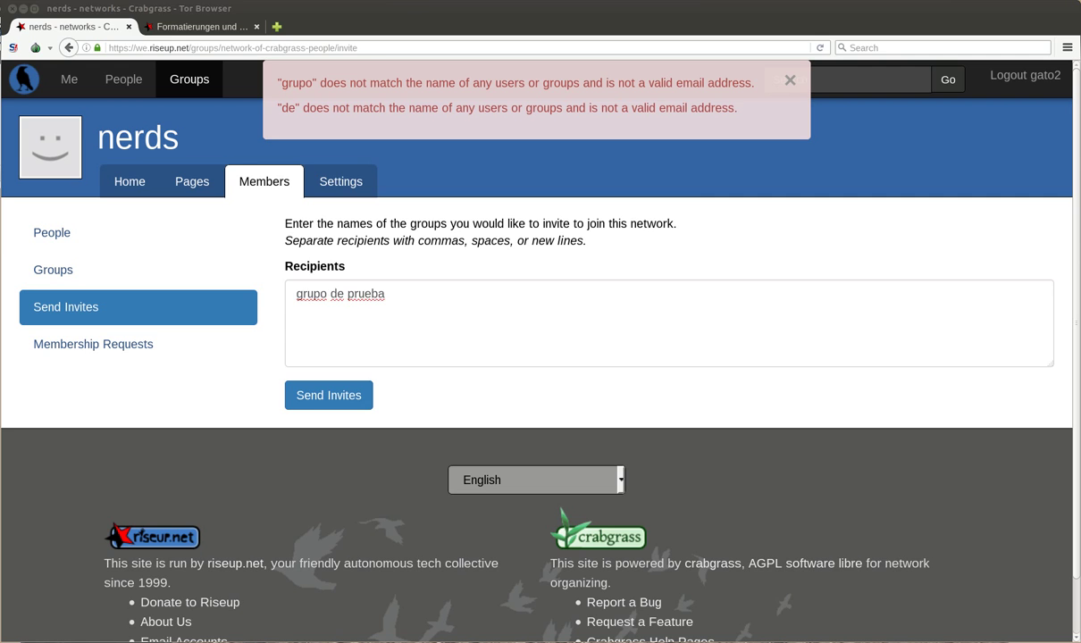
{"action": "key", "text": "alt+Tab"}
{"action": "key", "text": "alt+Tab"}
{"action": "key", "text": "alt+Tab"}
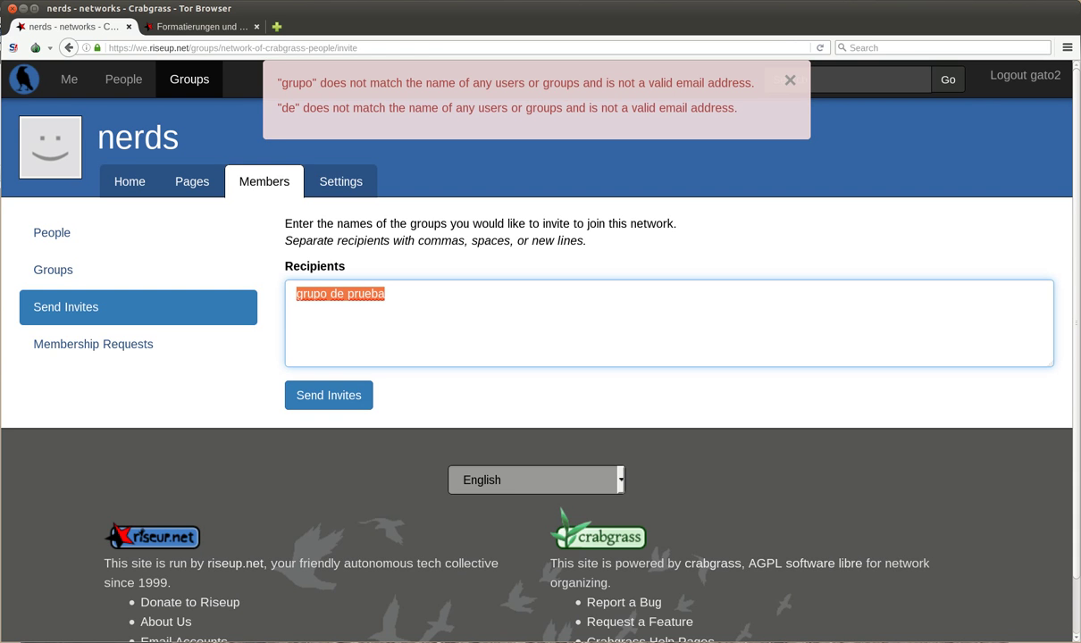
{"action": "key", "text": "Tab"}
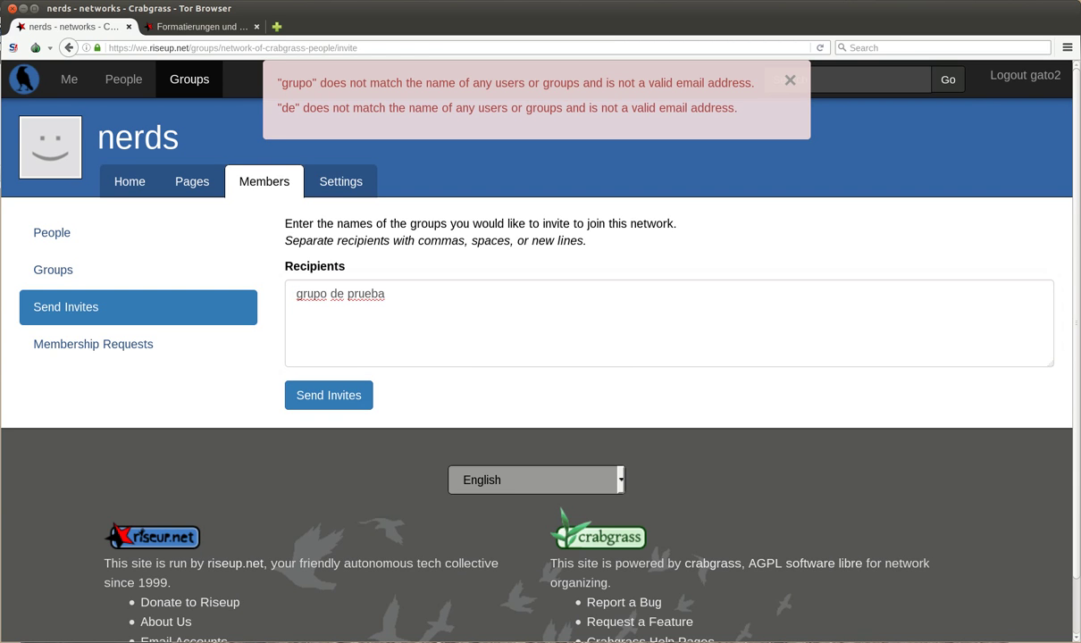